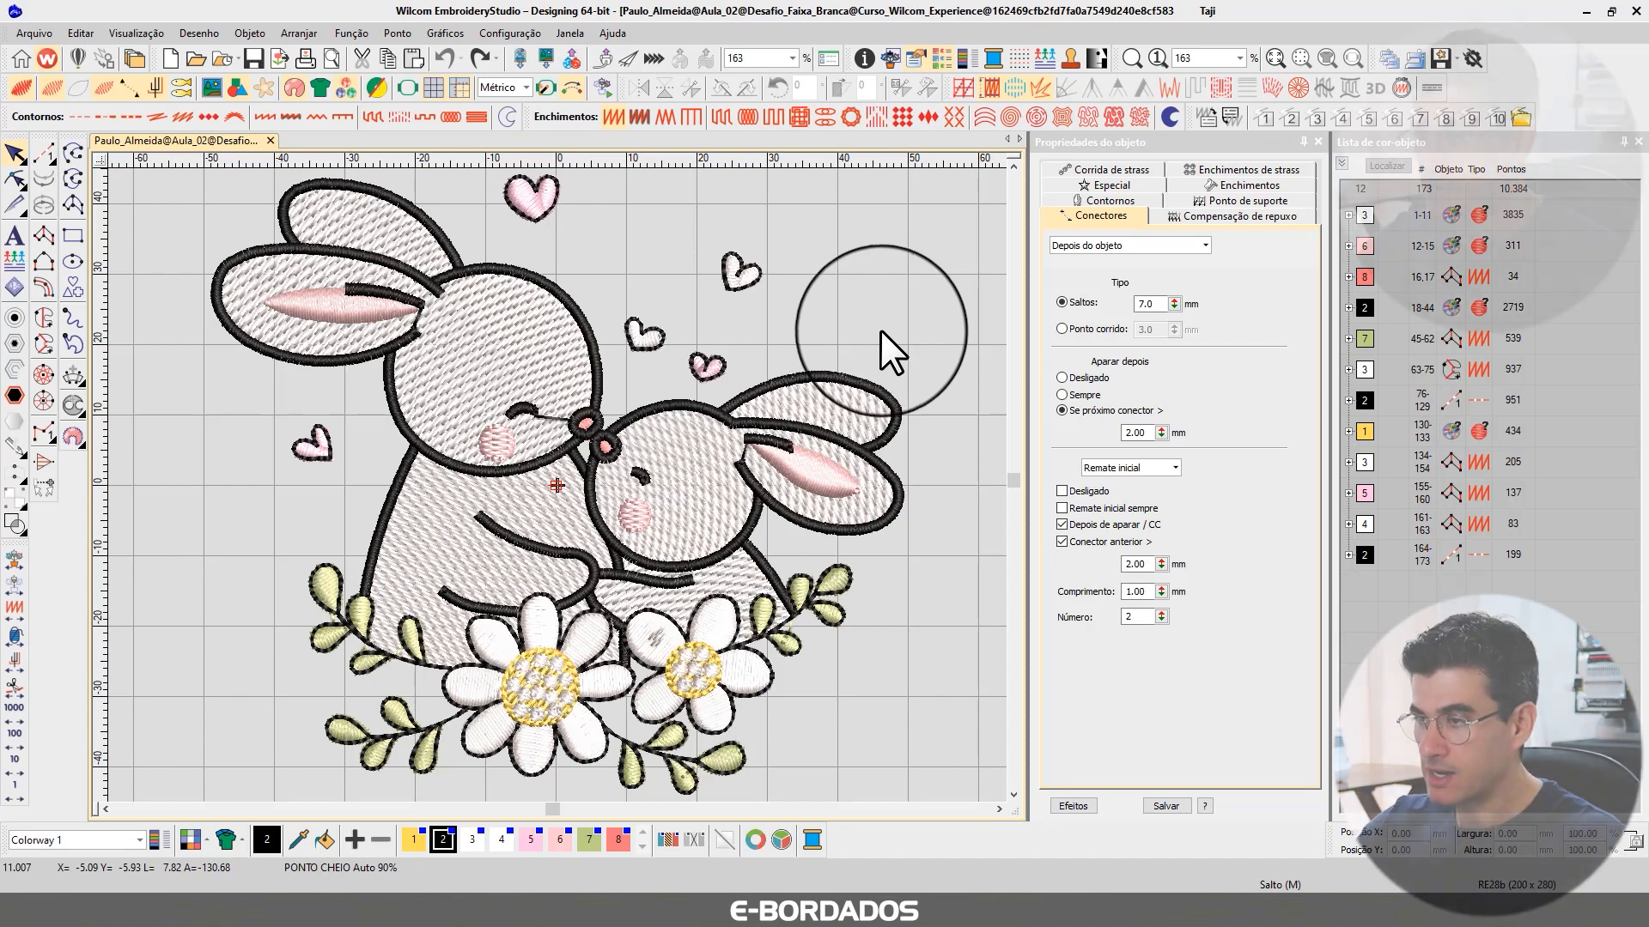
Select the whole rabbit design to check its extents, clear the selection and collapse the colour-object list to its colour blocks.
key("ctrl+a")
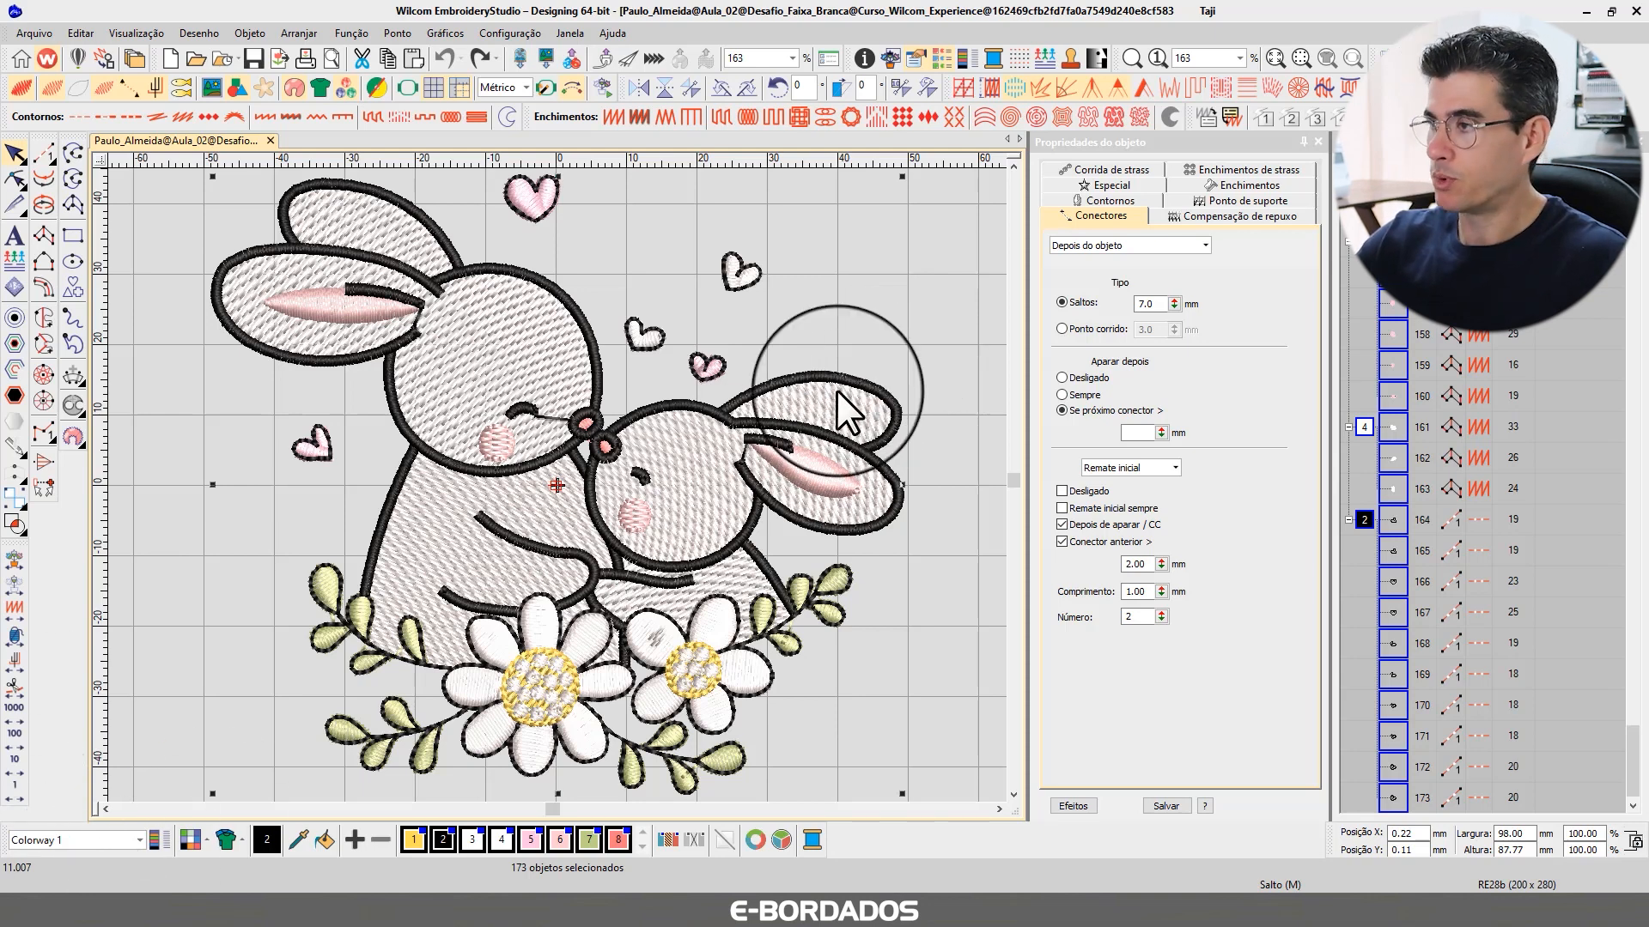
left_click(951, 319)
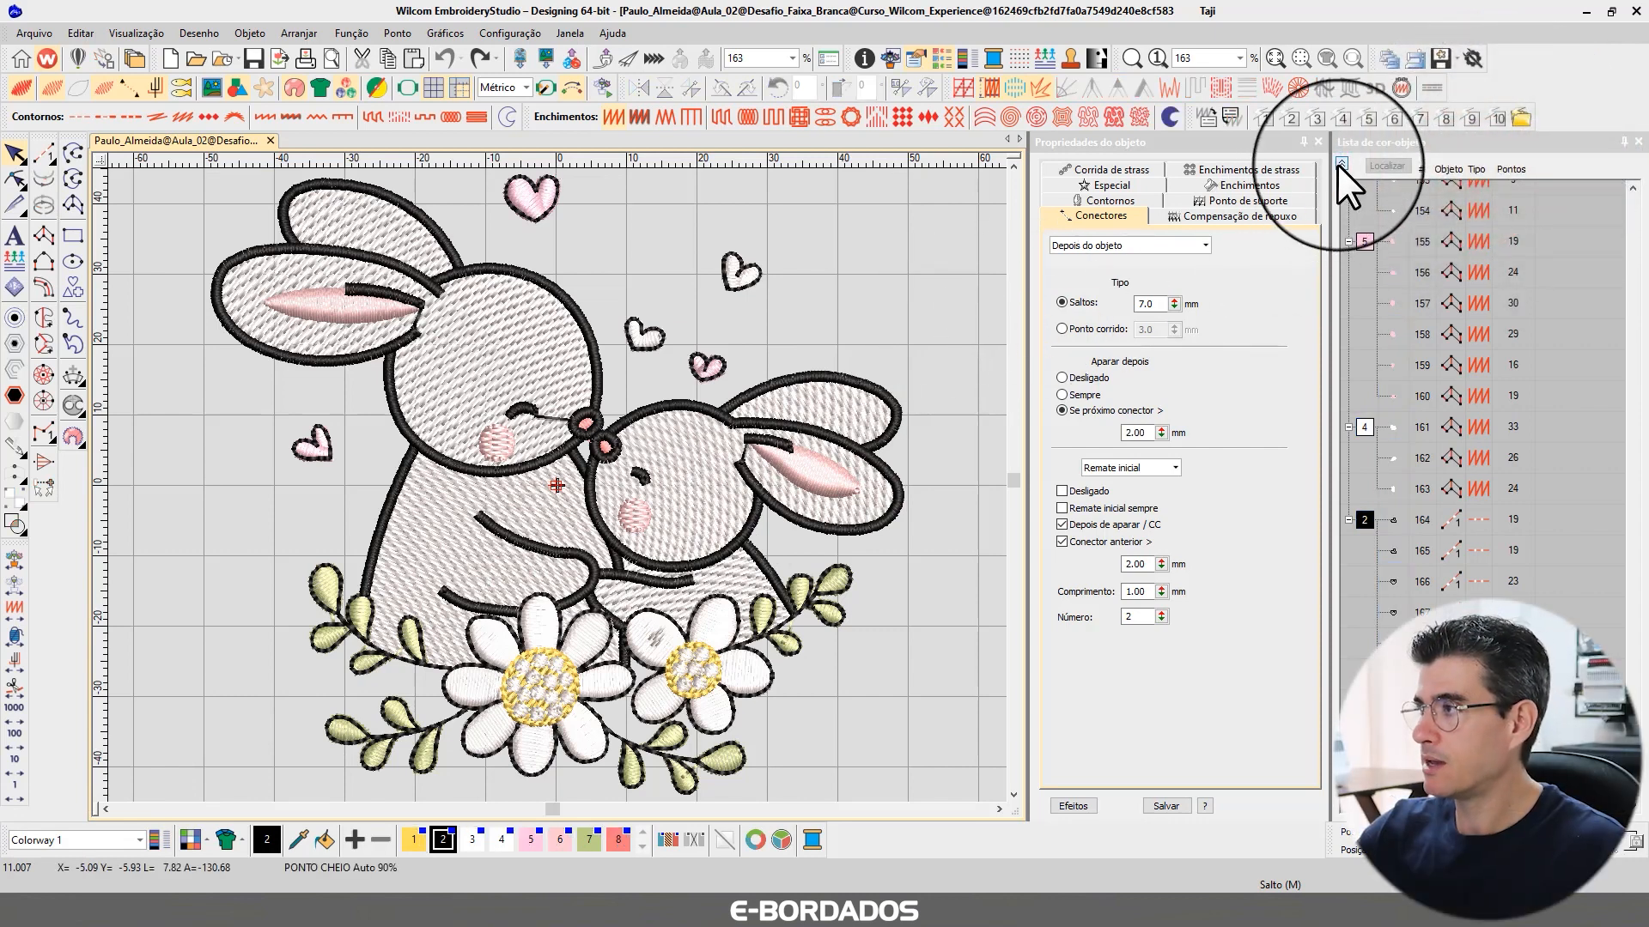
left_click(1341, 163)
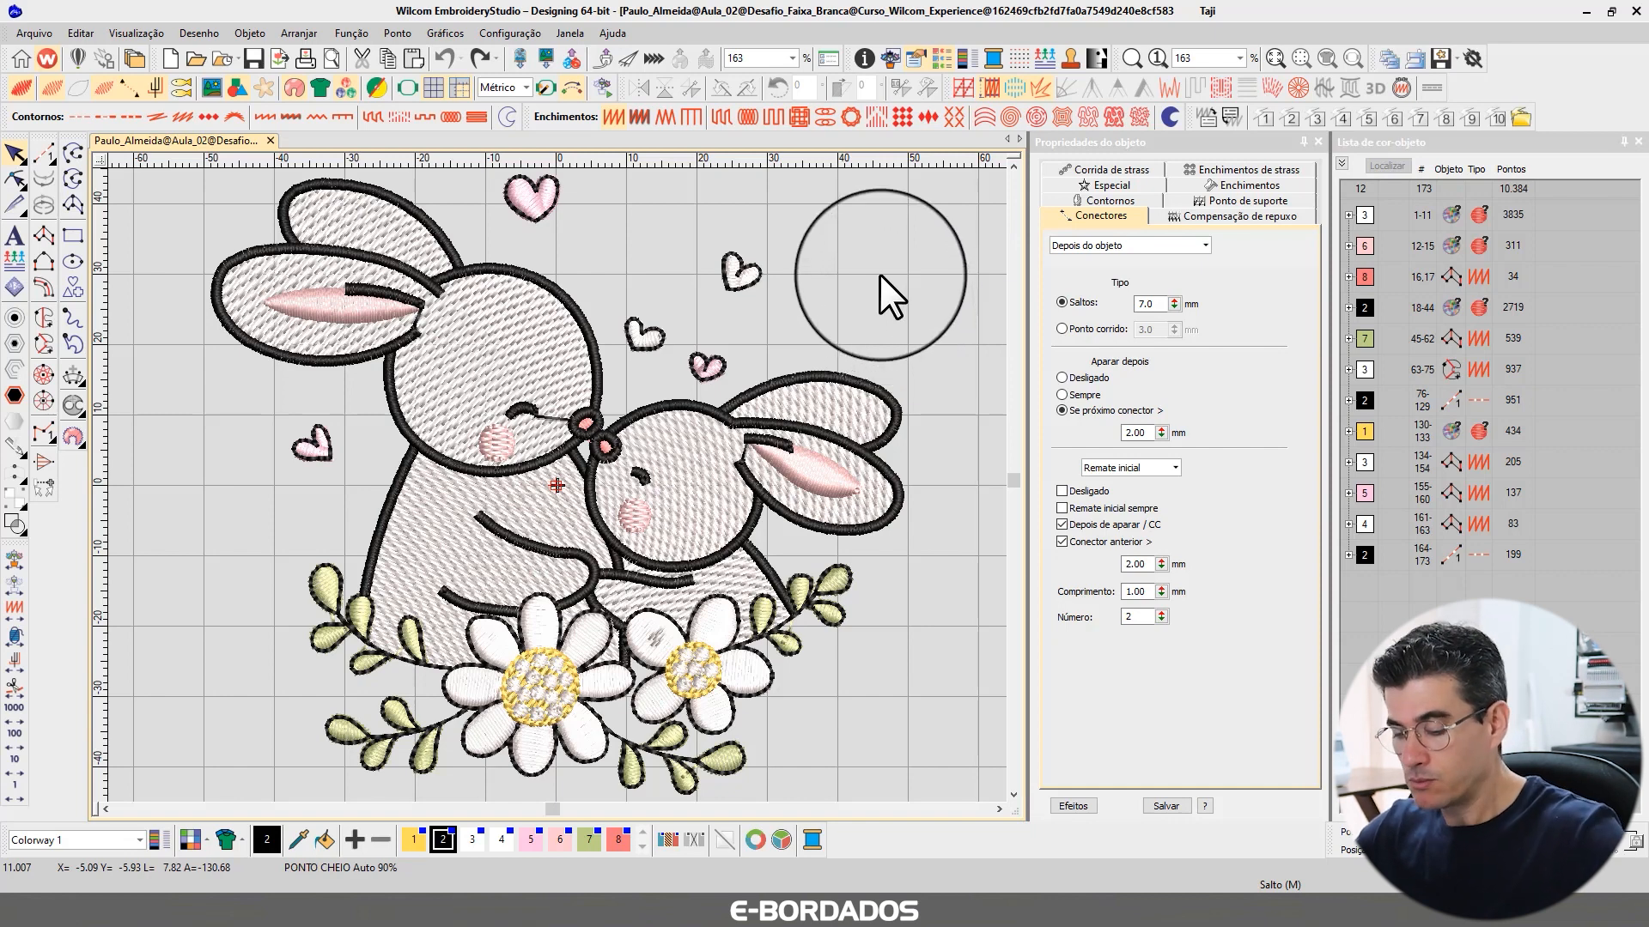
Play the stitch-out simulation of the whole design at a faster speed and return to object selection.
key("shift+r")
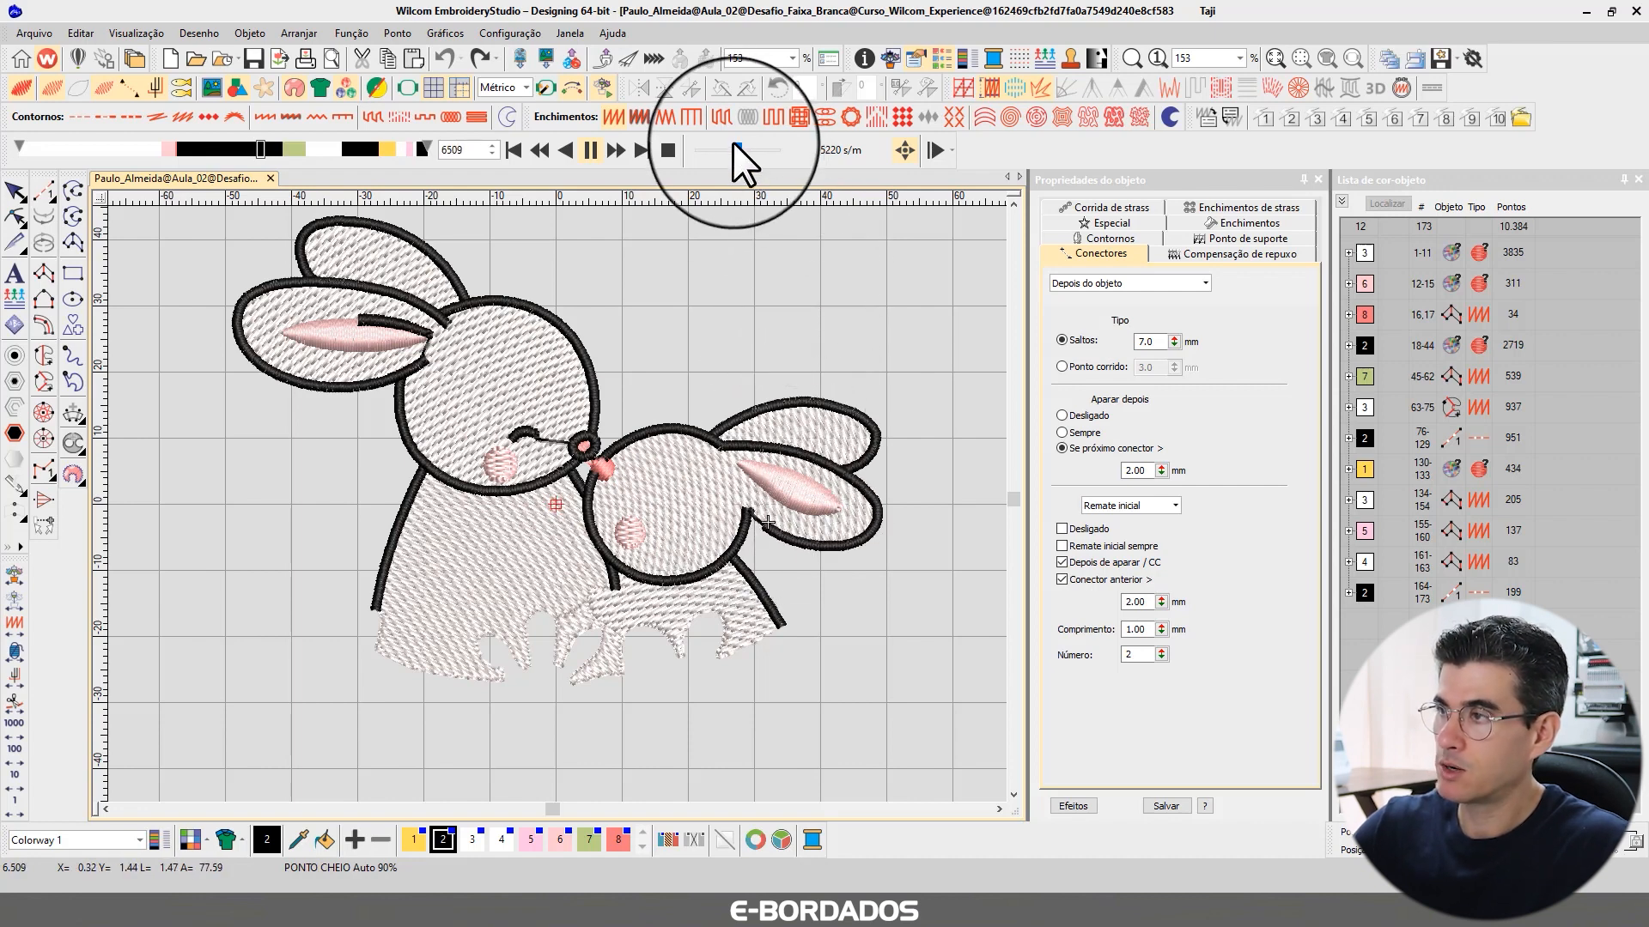
left_click_drag(736, 150, 750, 154)
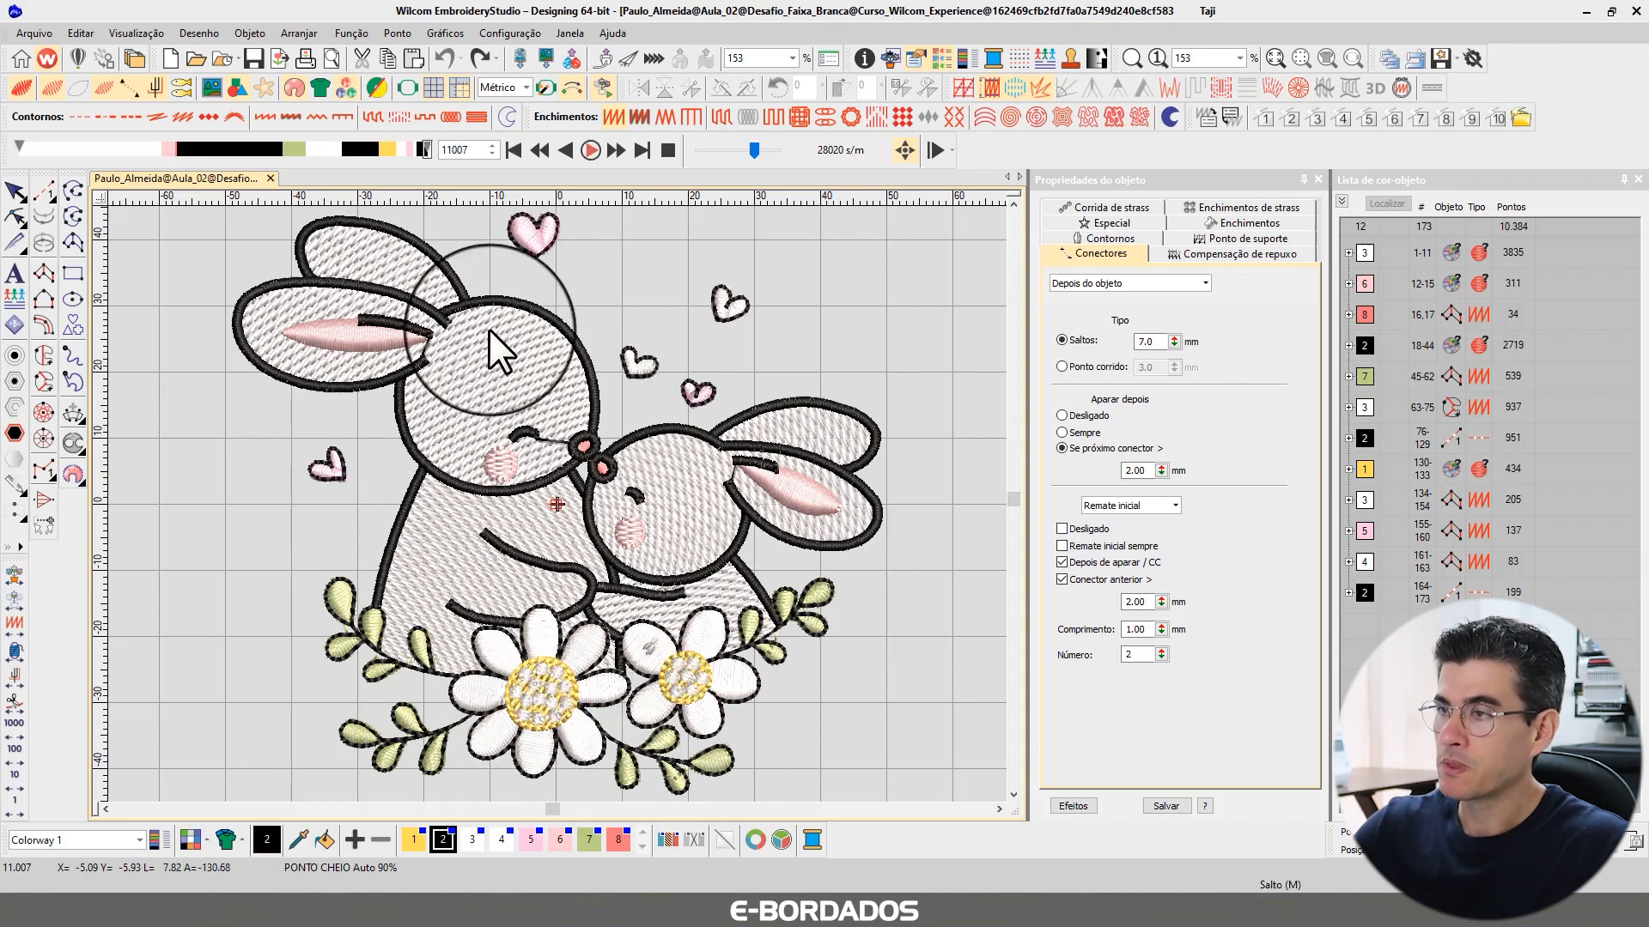
left_click(15, 190)
scroll(838, 306, "up", 1)
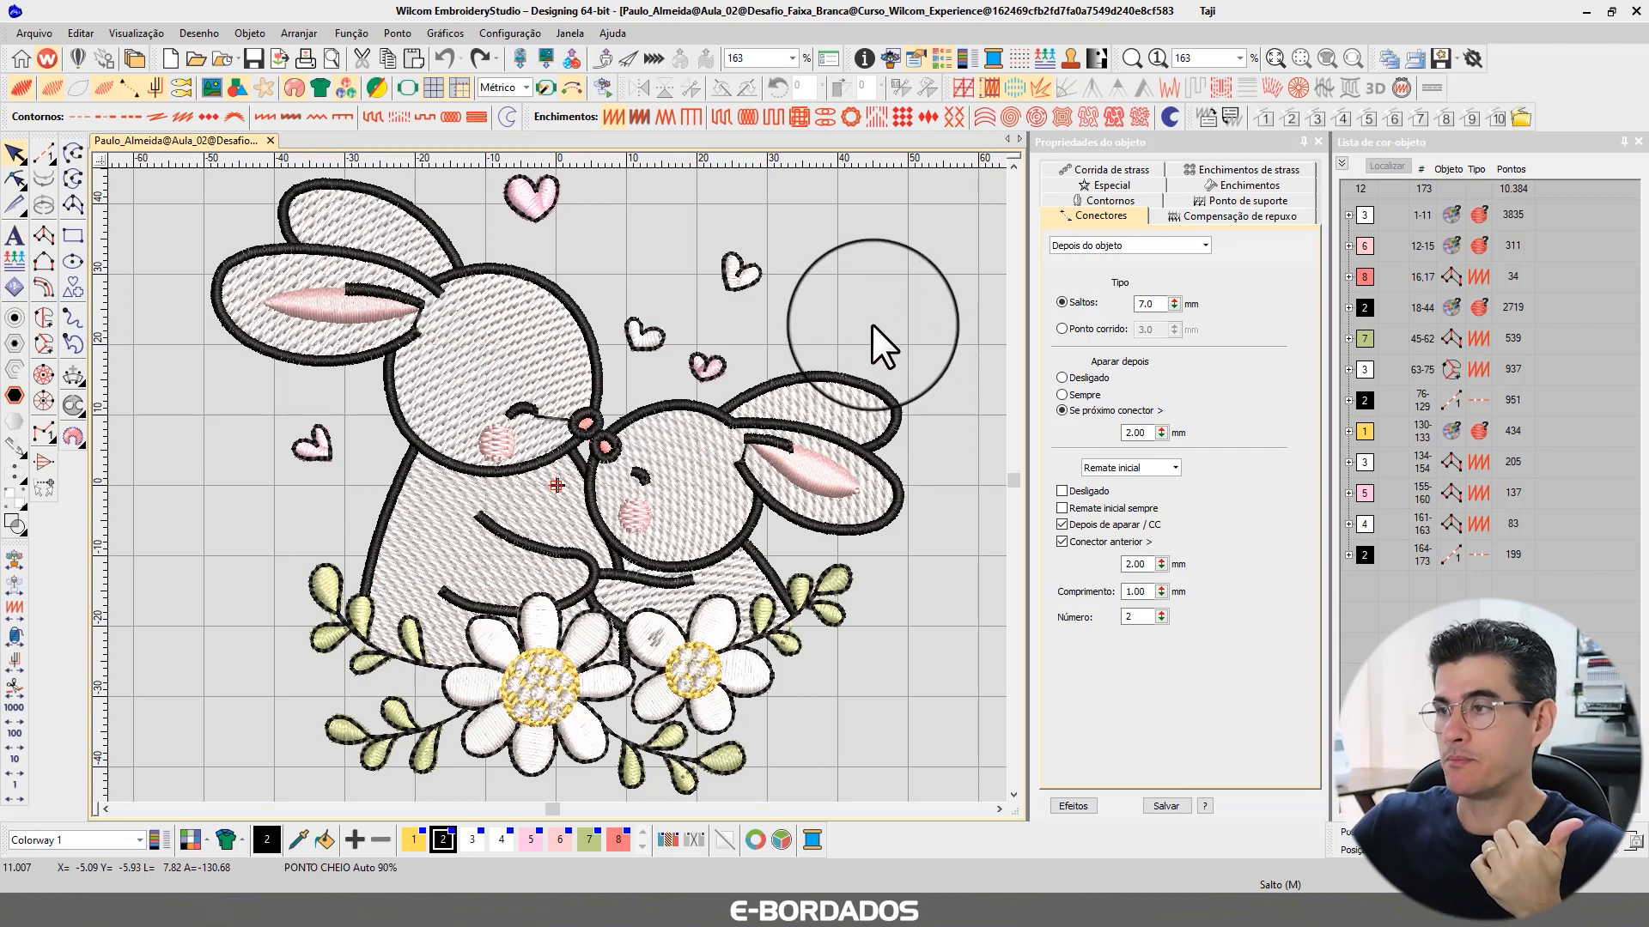
Select the large rabbit's head outline and examine the outlines around the two rabbits' noses up close.
left_click(543, 282)
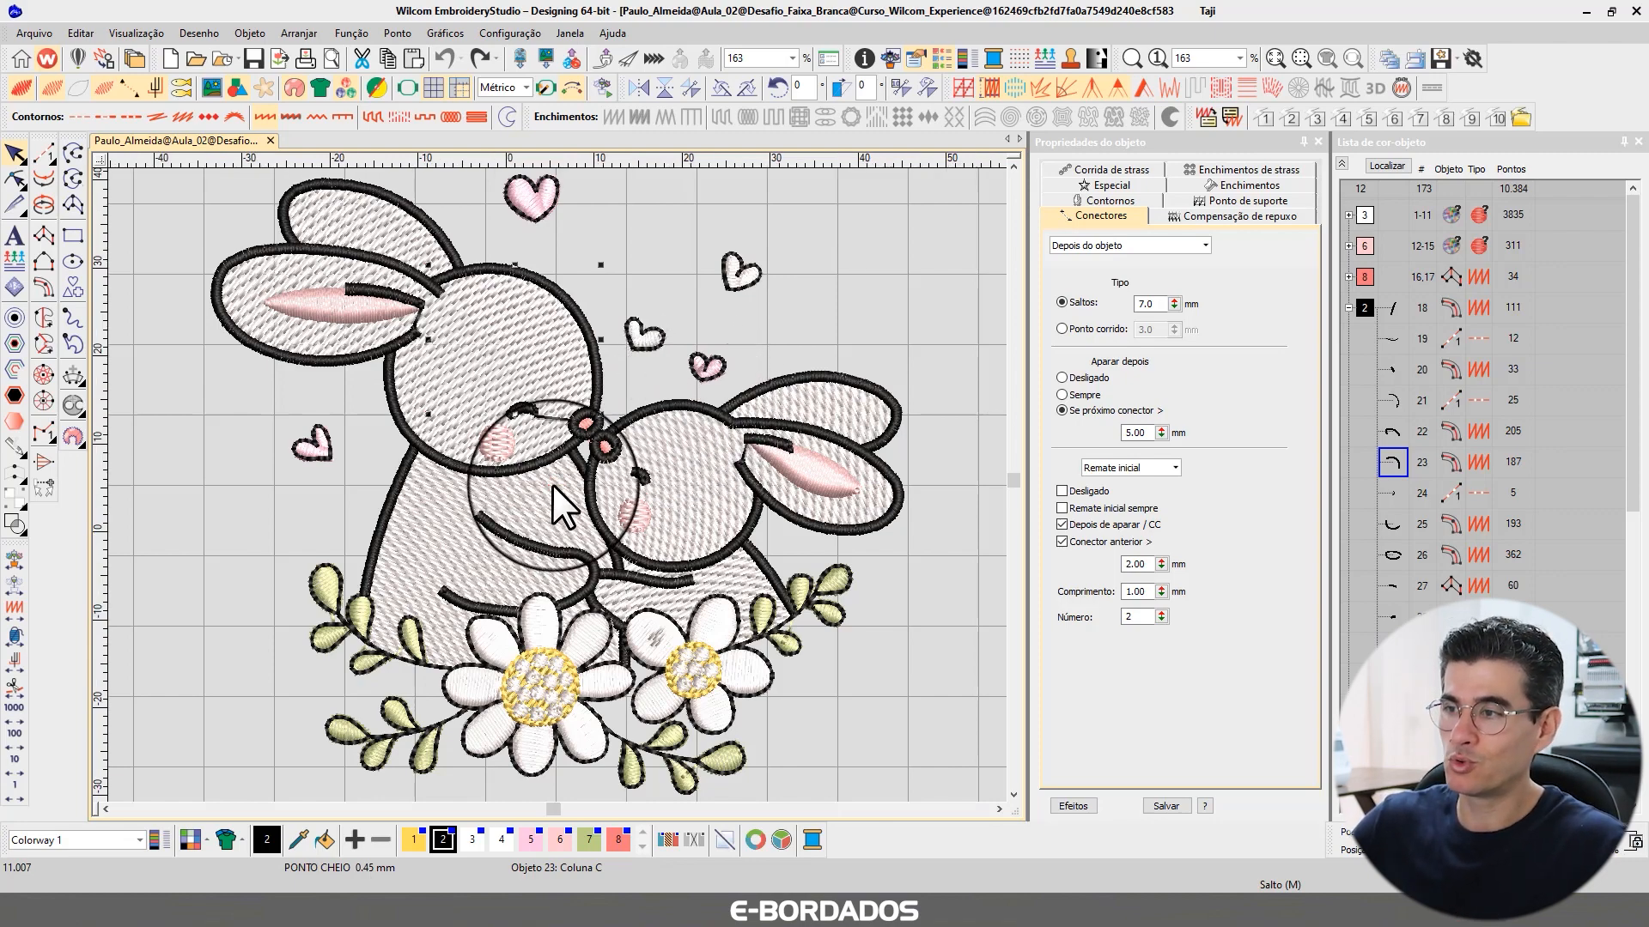
scroll(553, 484, "up", 3)
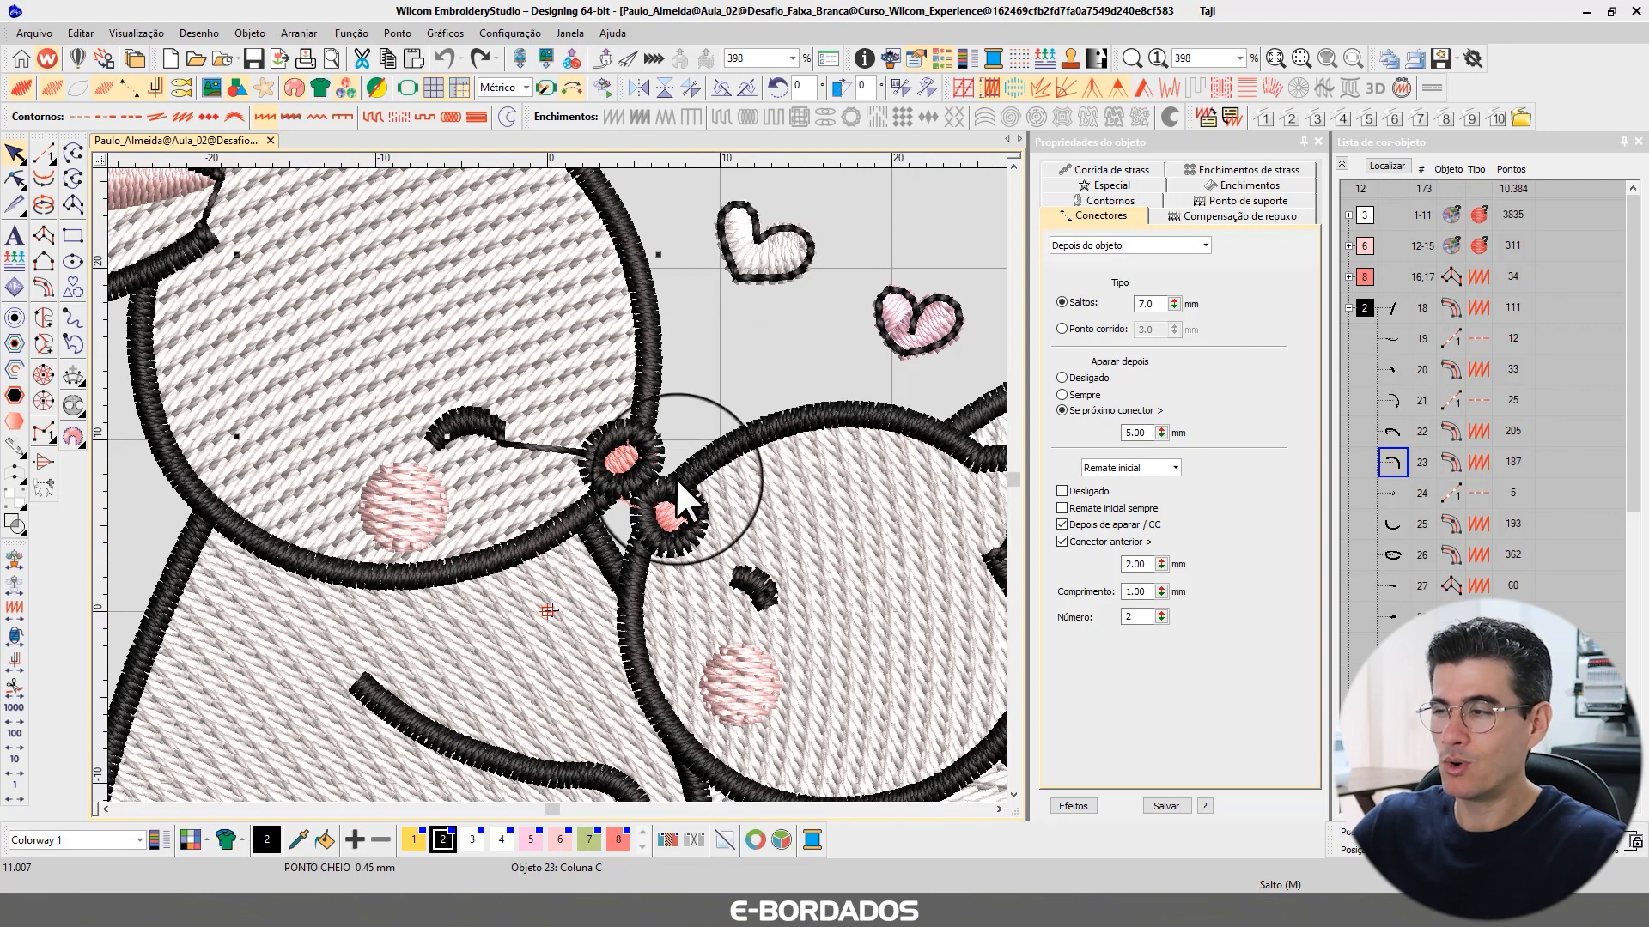
scroll(558, 482, "down", 1)
scroll(558, 483, "down", 2)
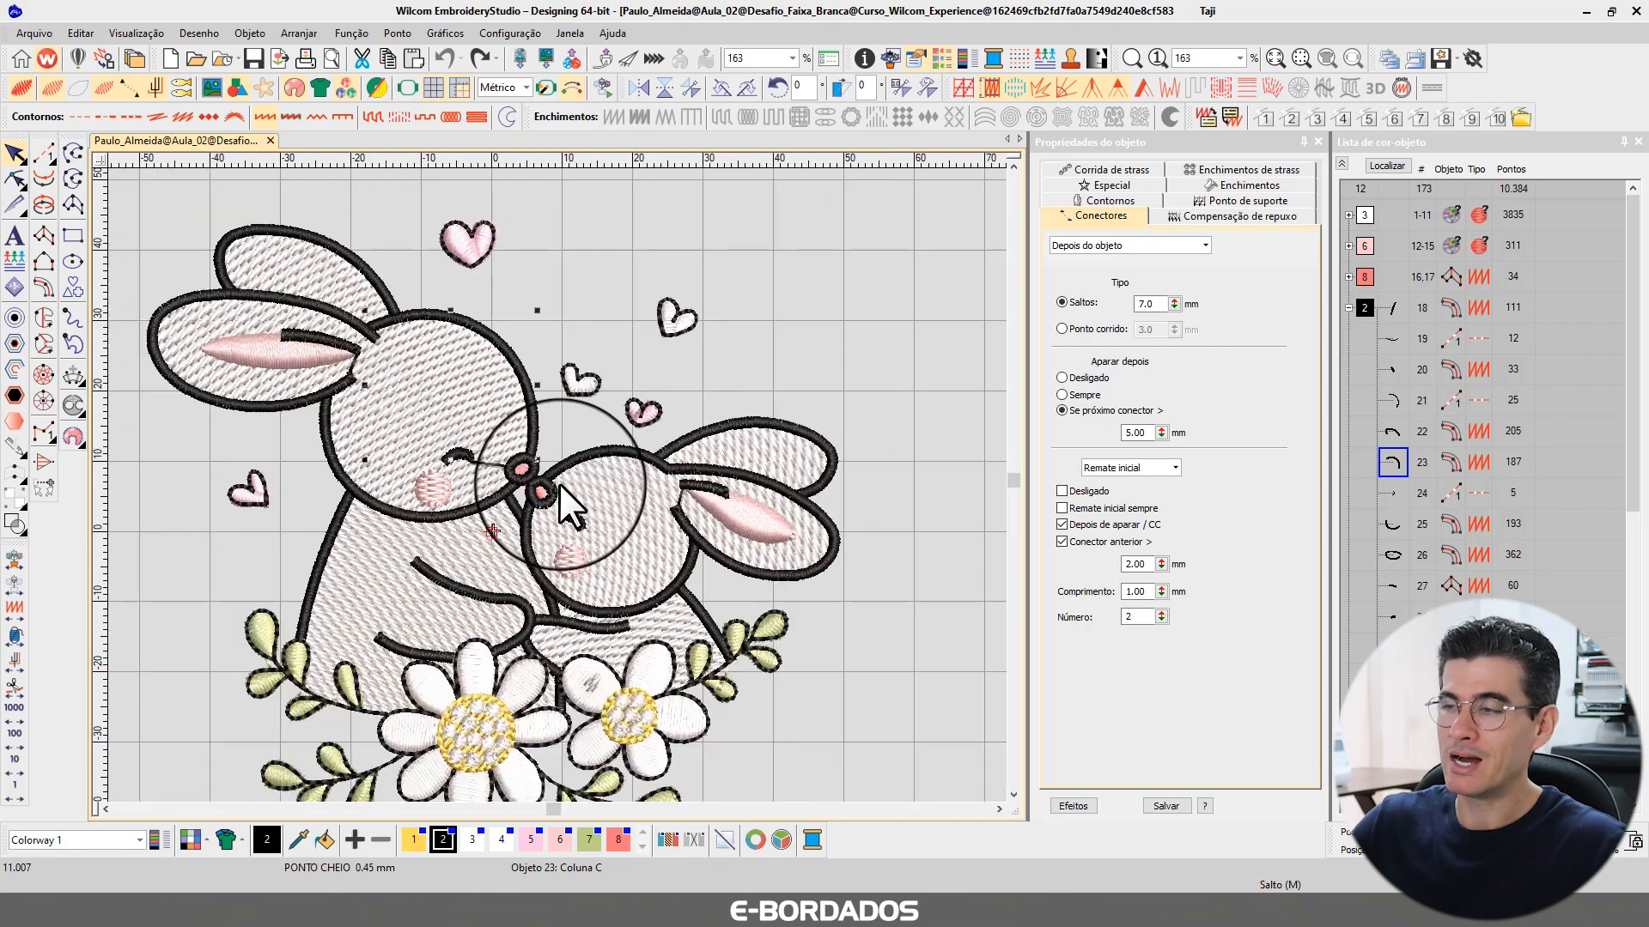
scroll(567, 482, "down", 1)
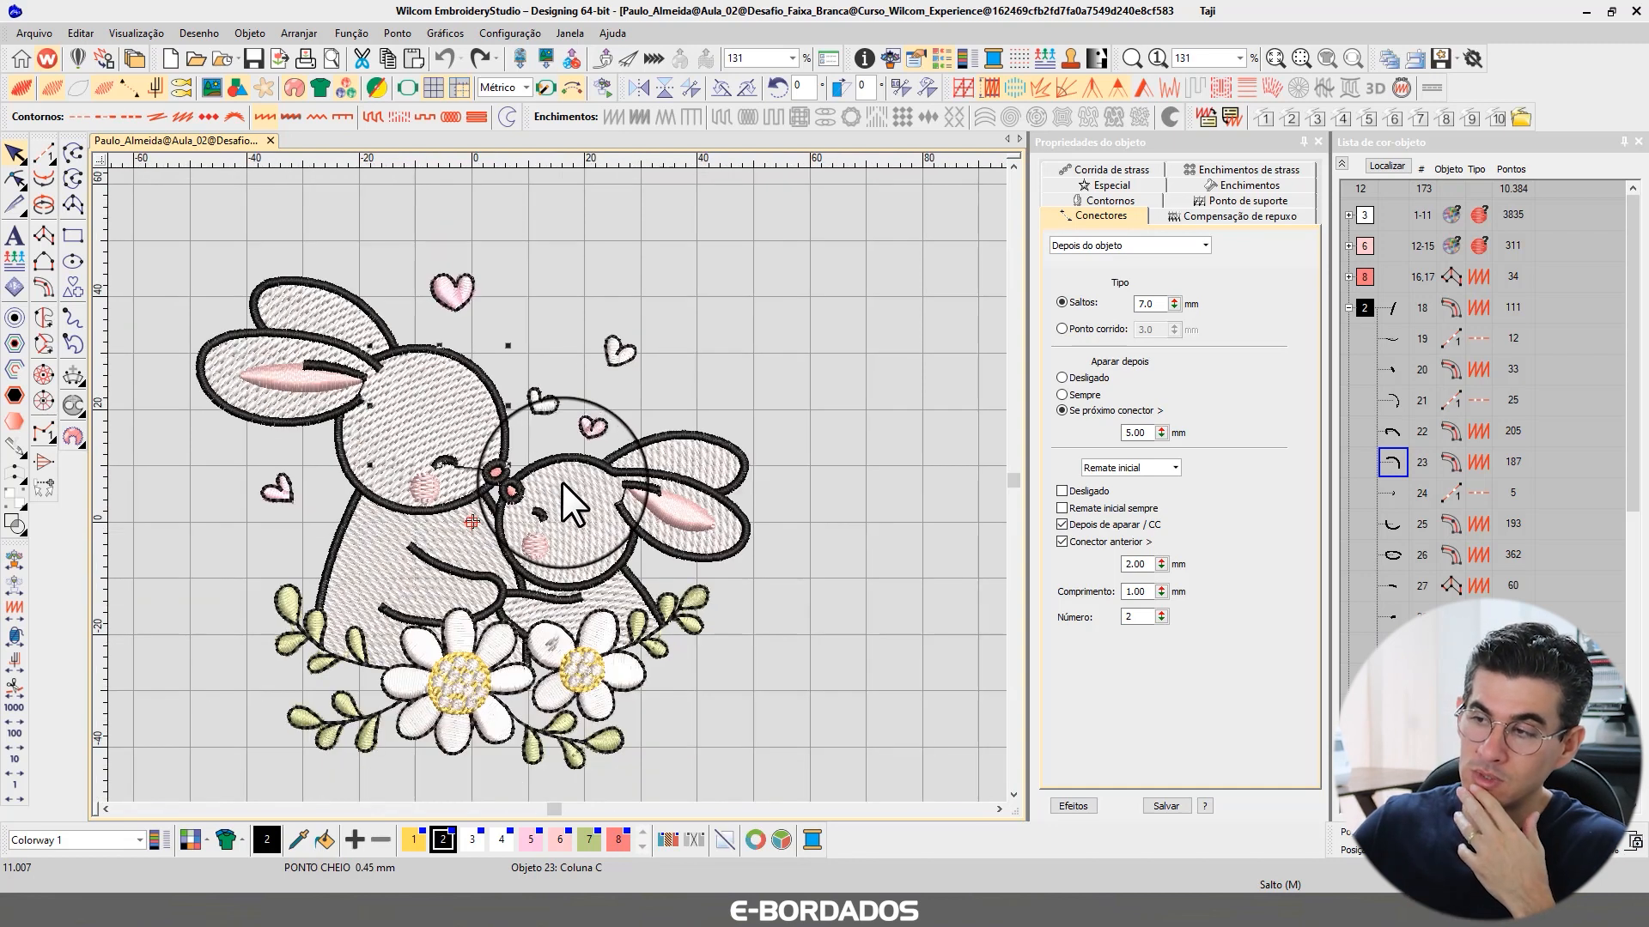
scroll(591, 469, "down", 1)
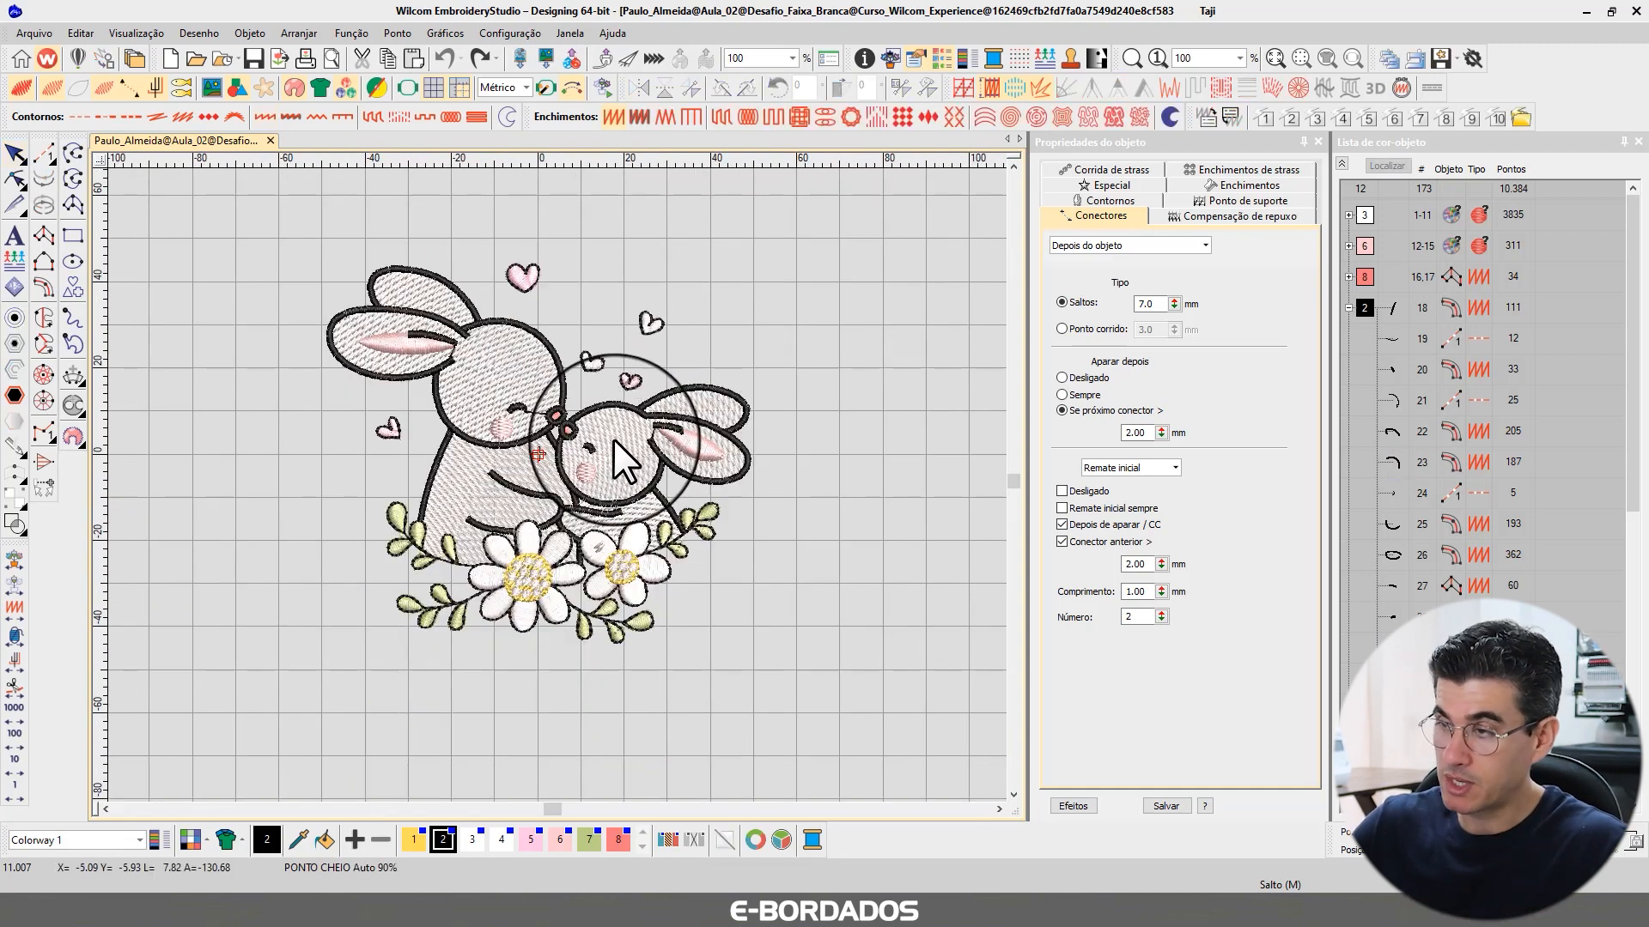
Select all objects to check the full design, clear the selection and collapse the expanded colour blocks in the object list.
key("ctrl+a")
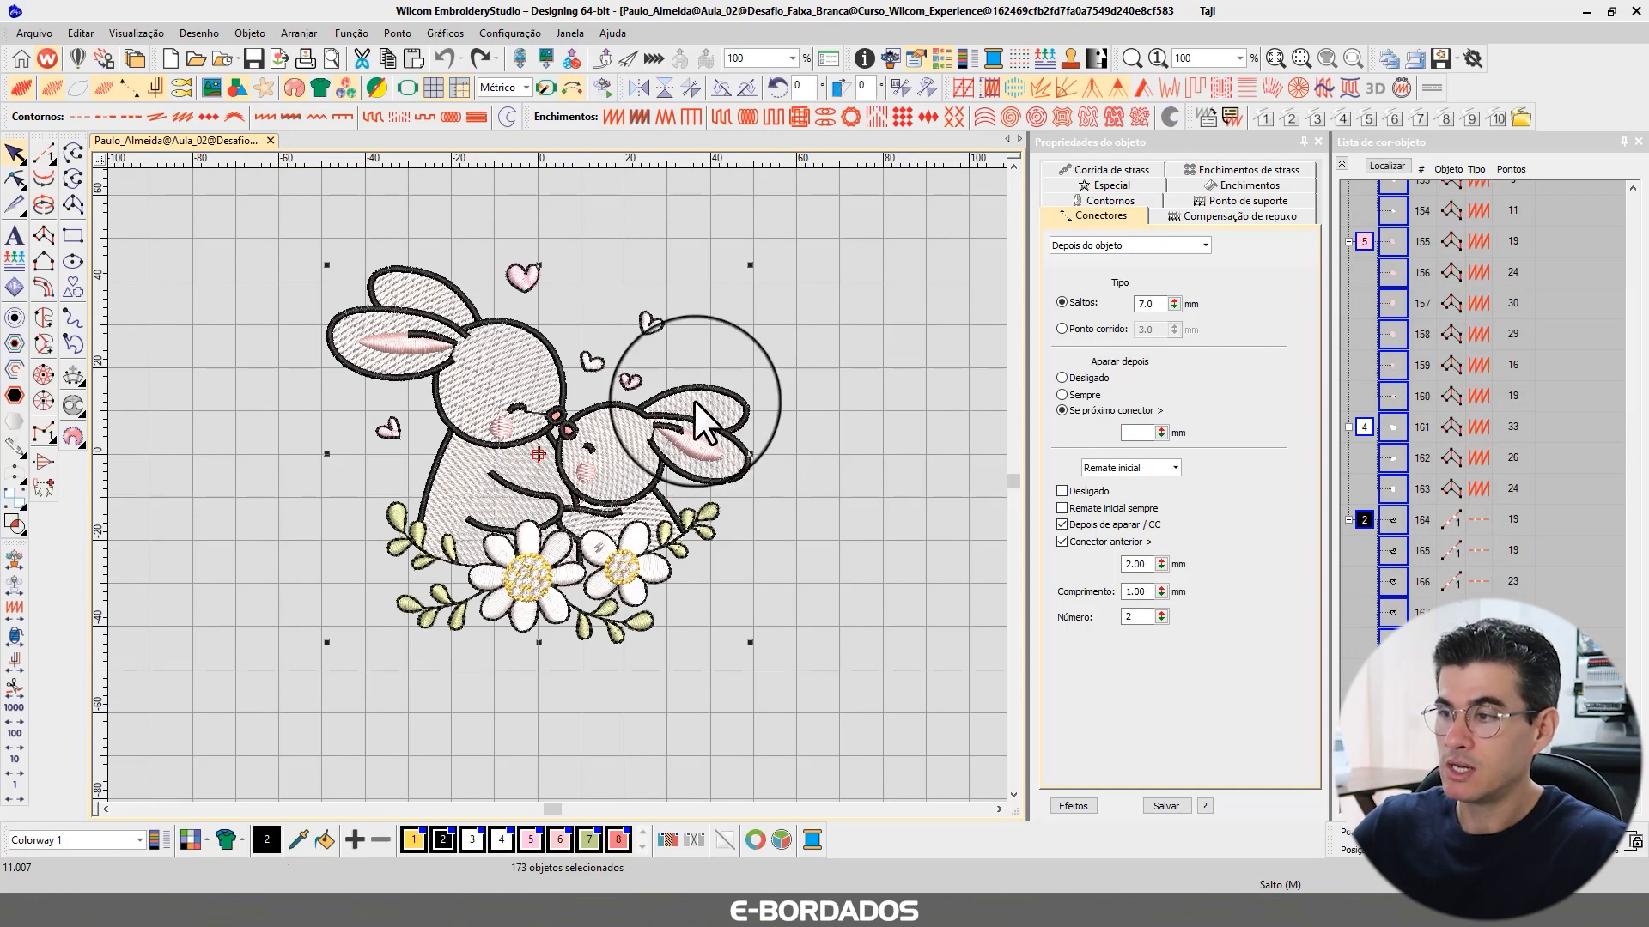
key("Escape")
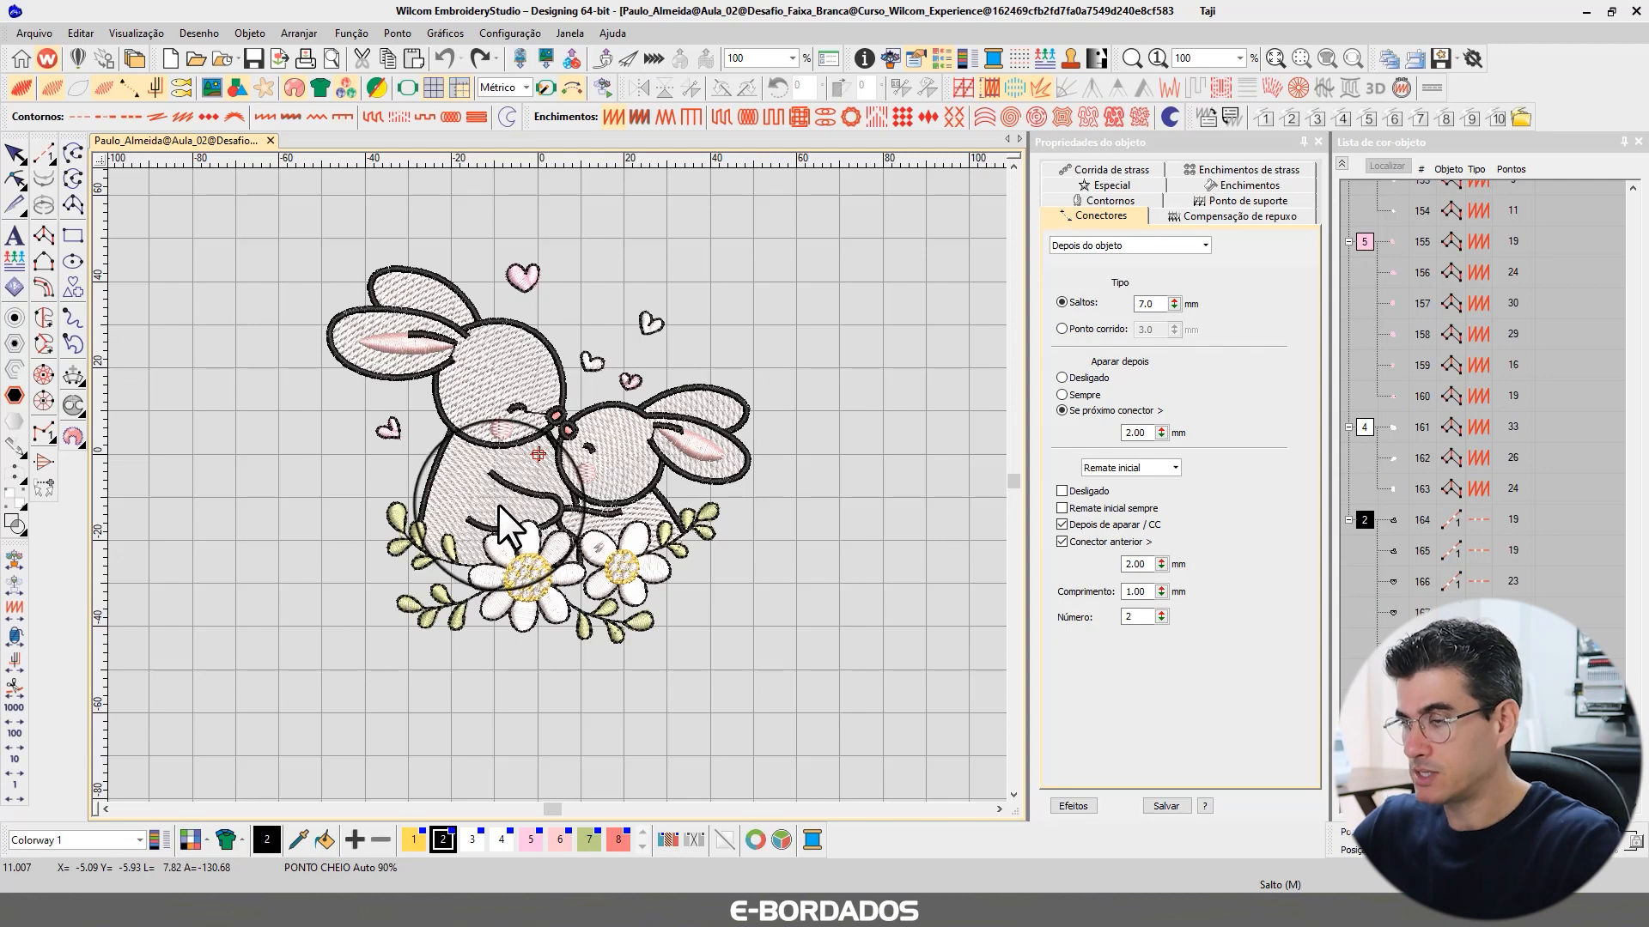
scroll(498, 504, "up", 2)
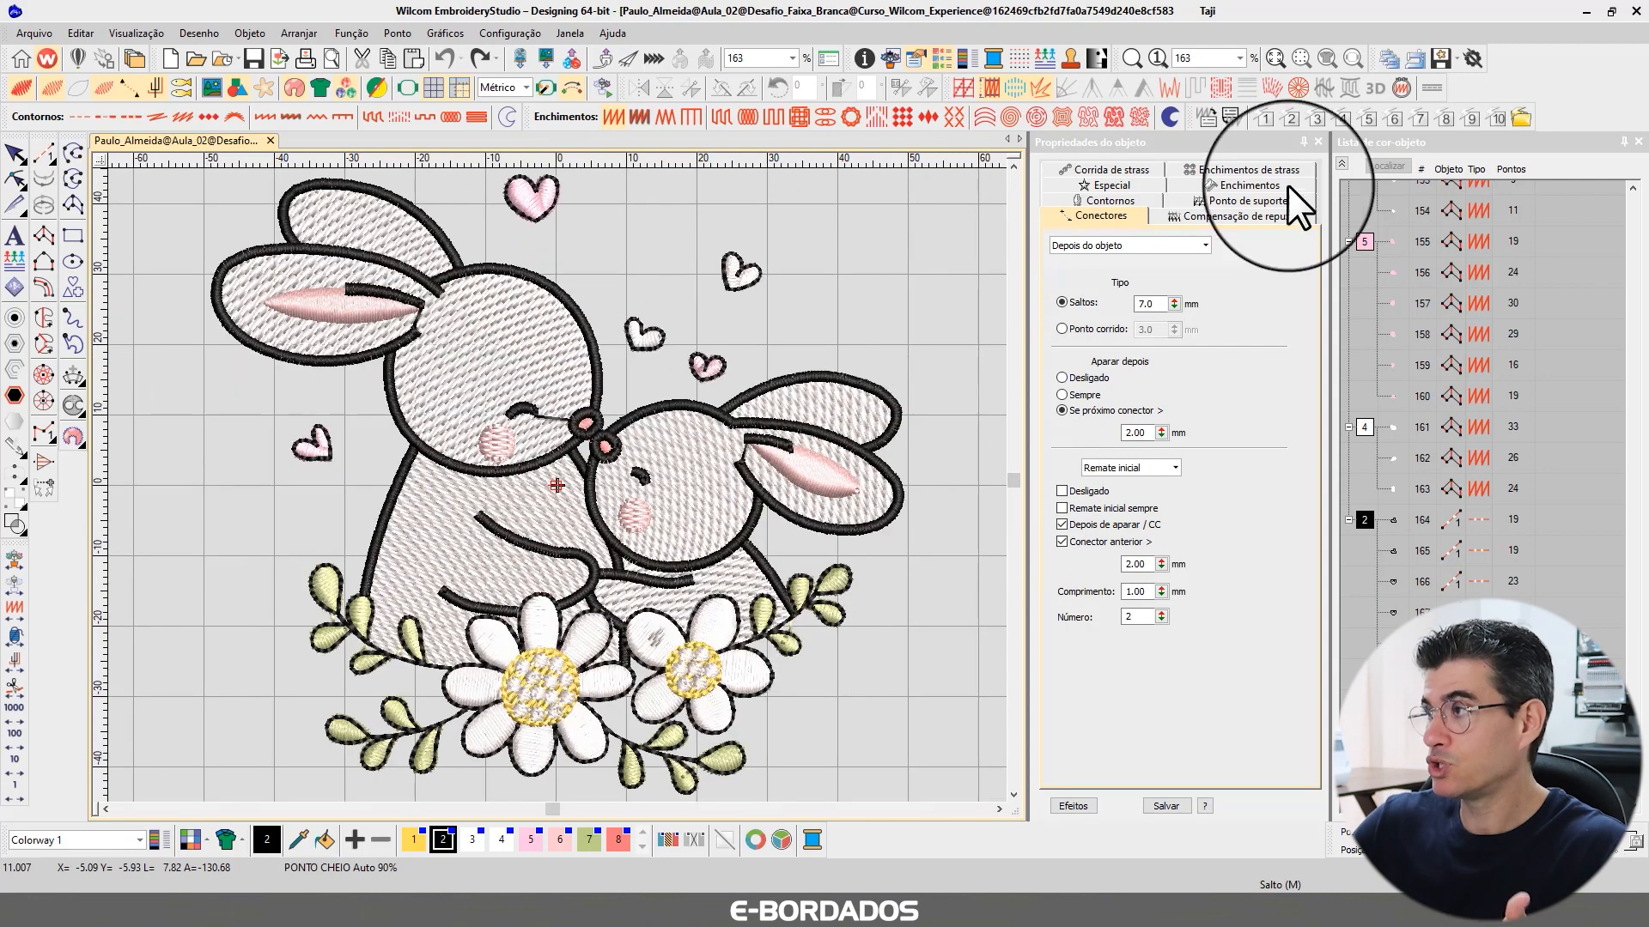
left_click(1340, 162)
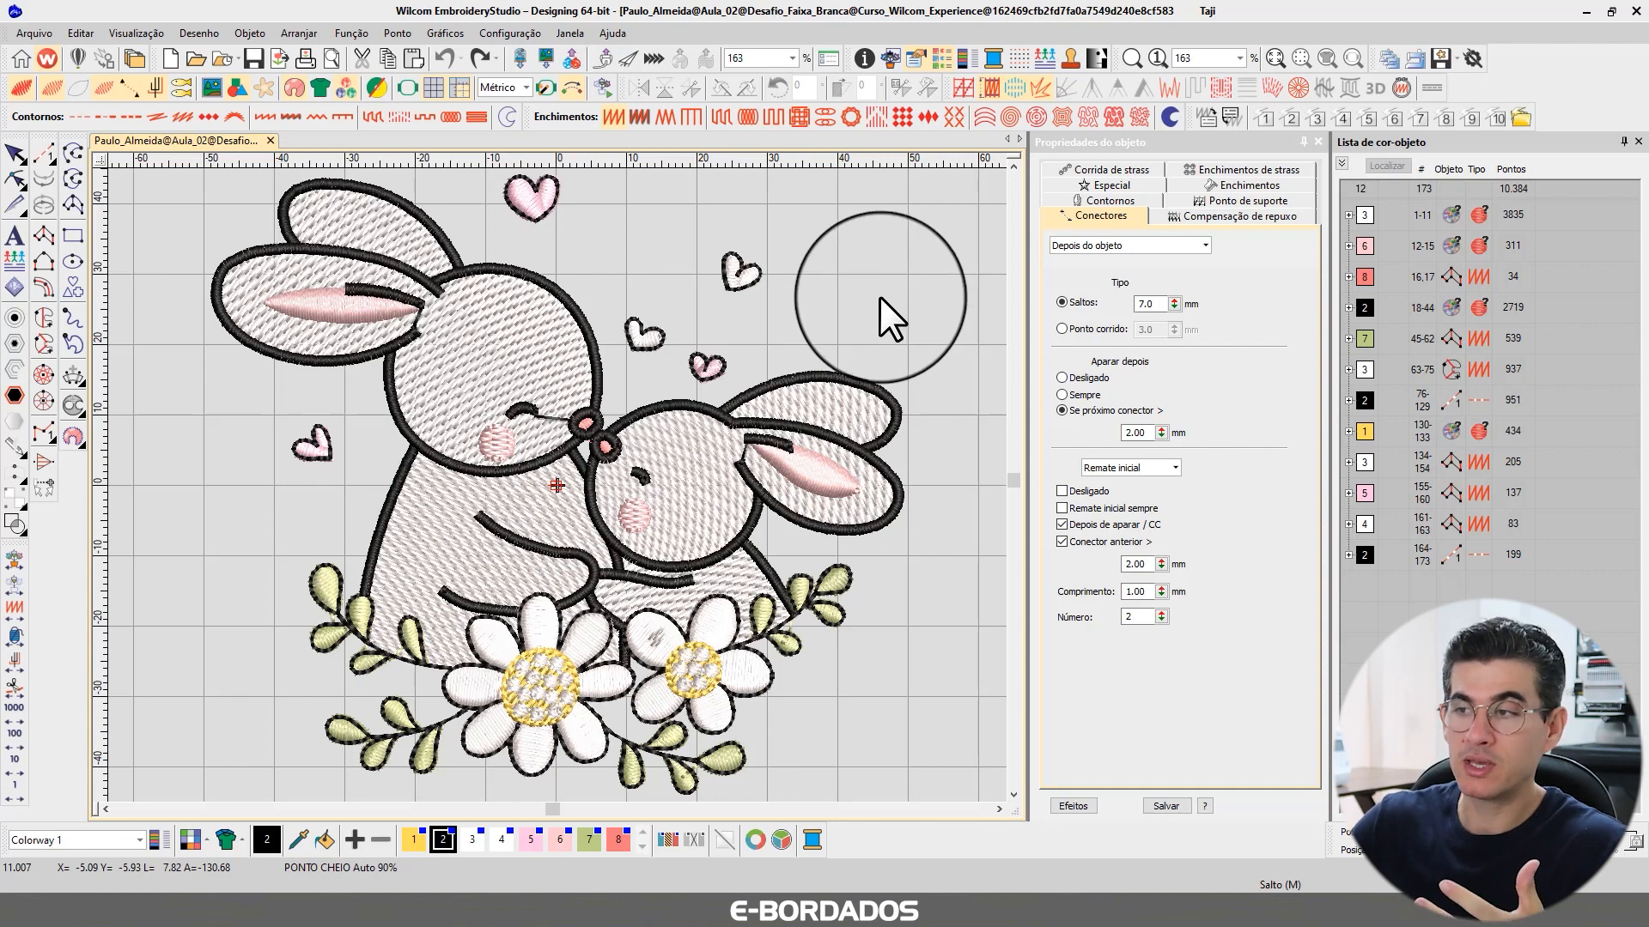
Select the large rabbit's head and front ear fill and examine the stitch spacing in its fill properties.
left_click(488, 344)
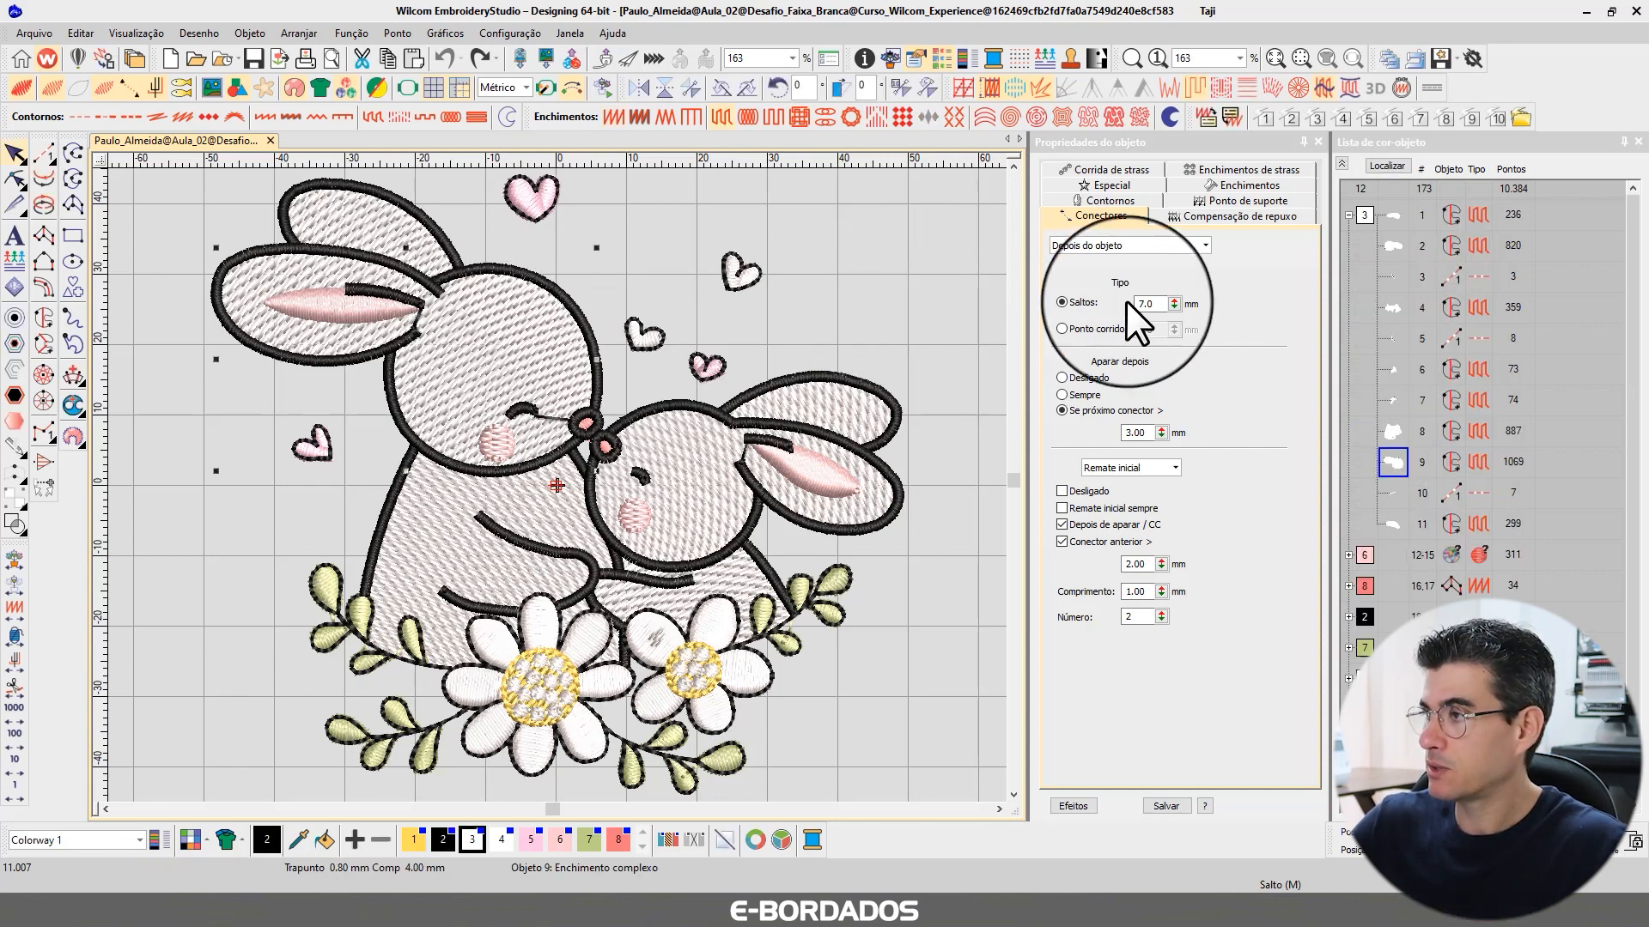
left_click(1226, 187)
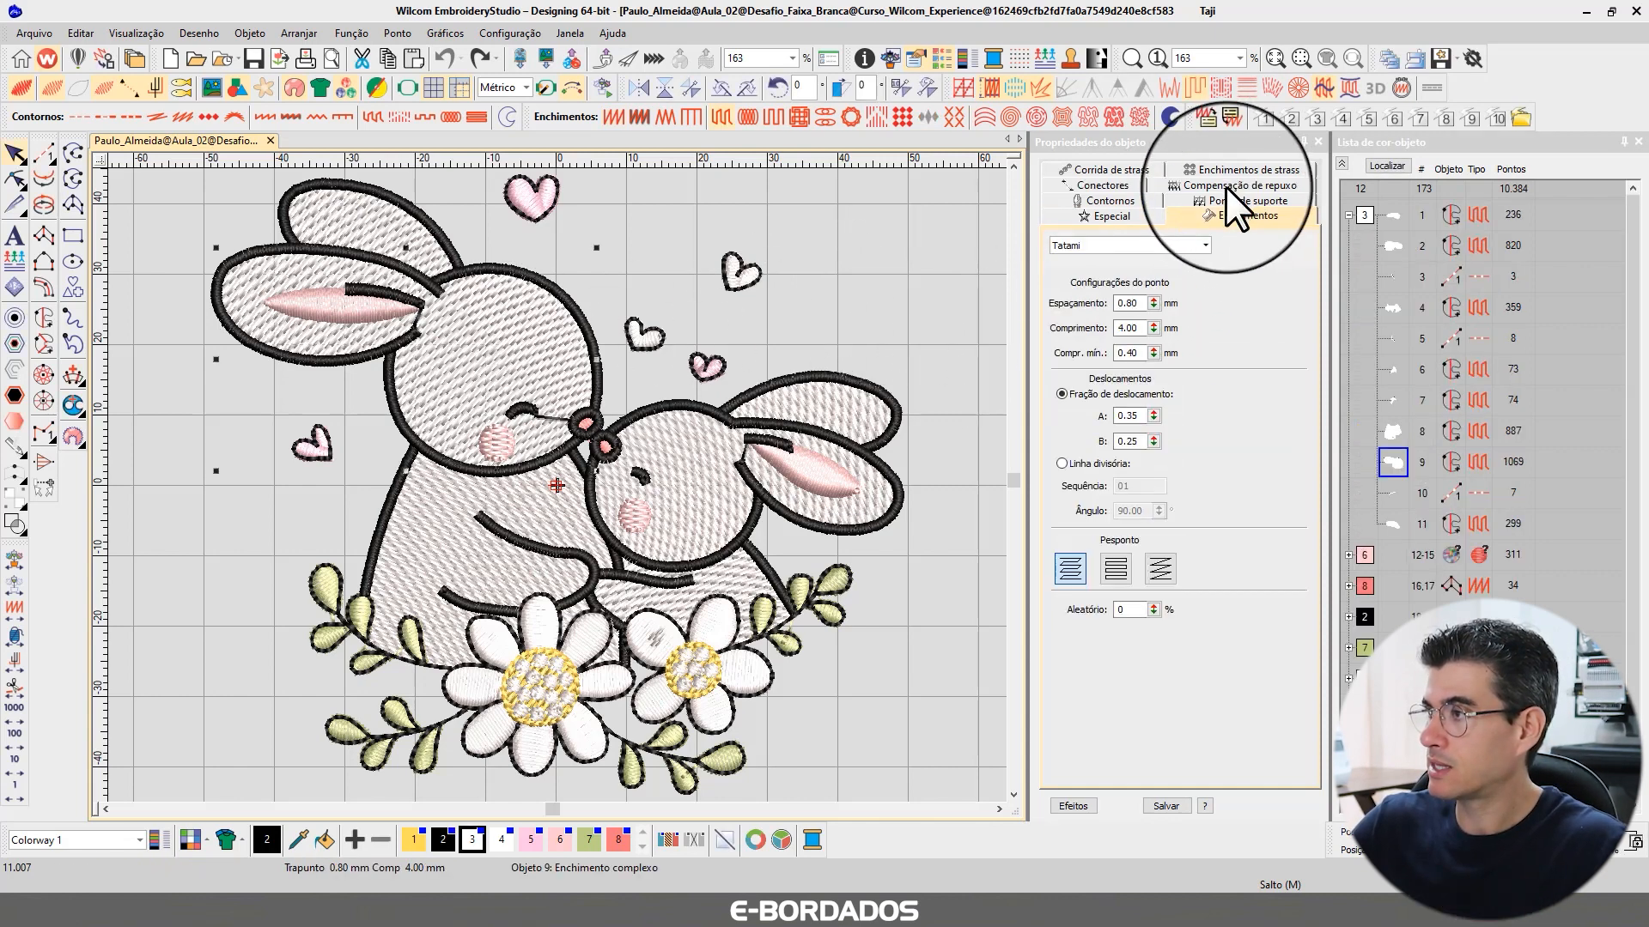
double_click(1128, 303)
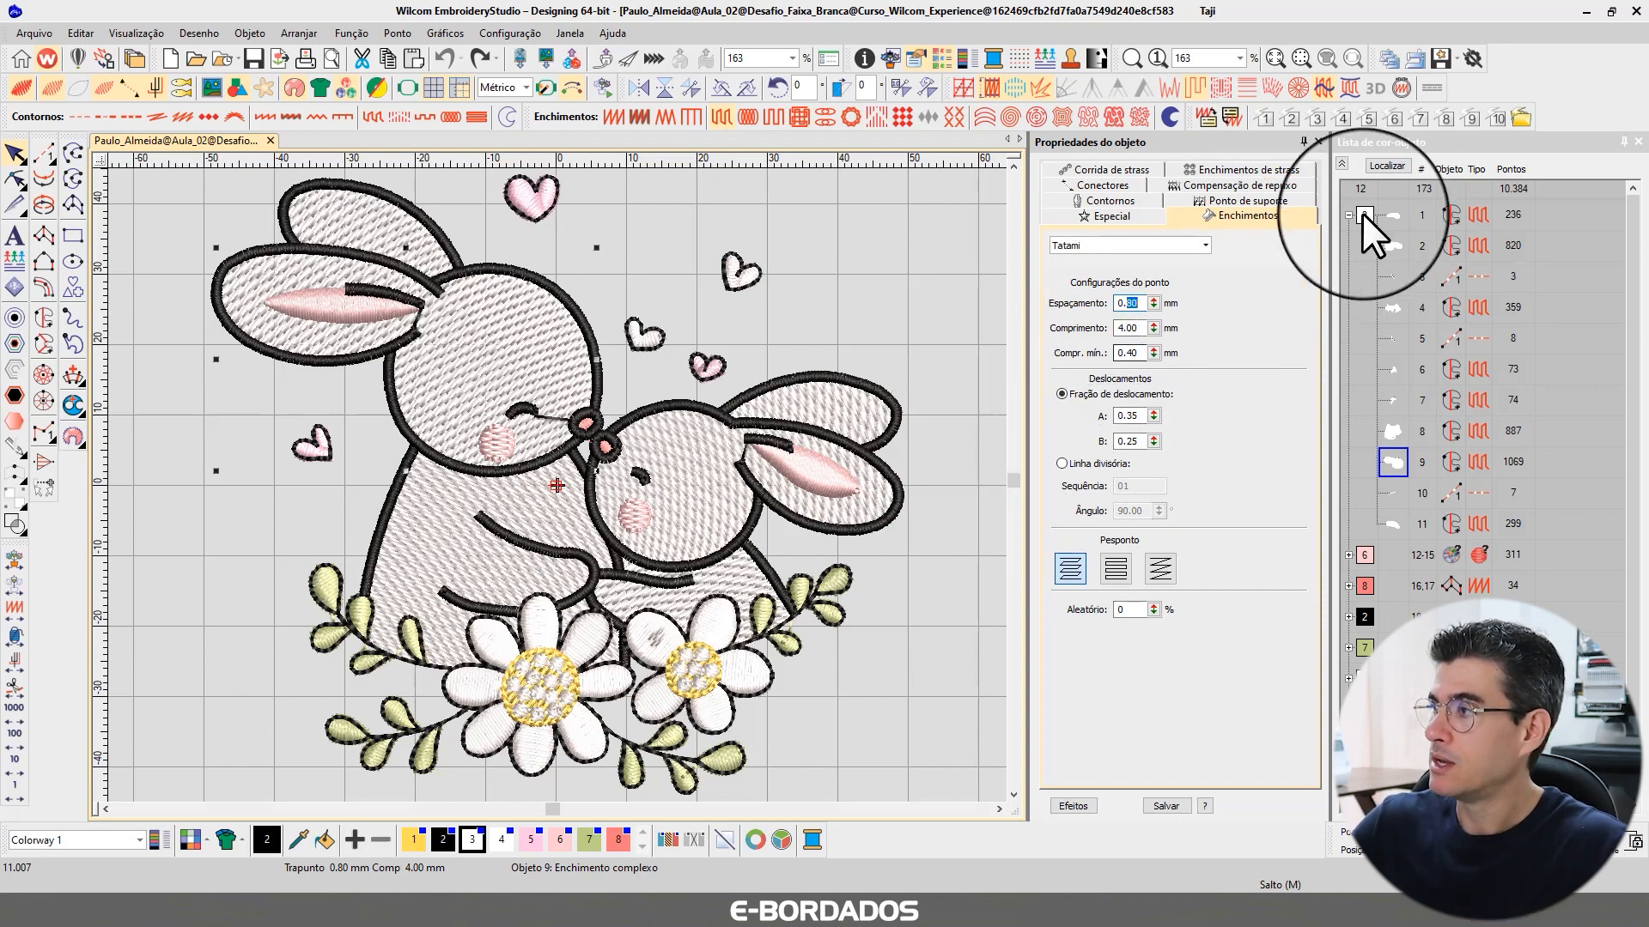
left_click(1403, 165)
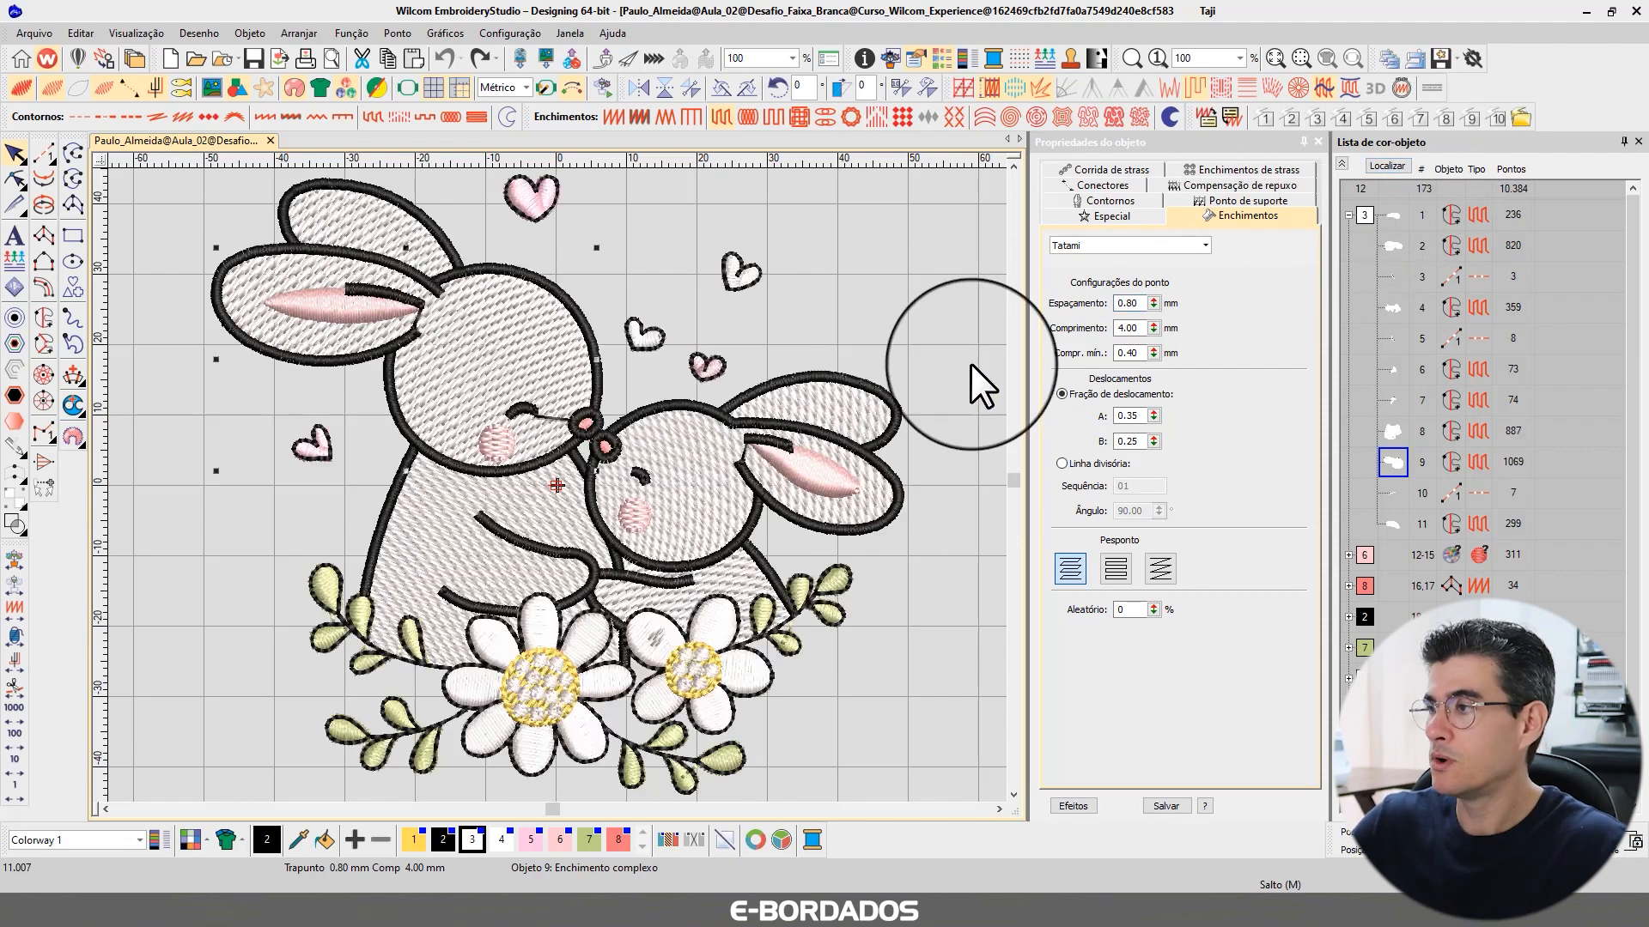
Inspect the head fill's stitches up close with realistic rendering off, restore the realistic full view and clear the selection.
key("t")
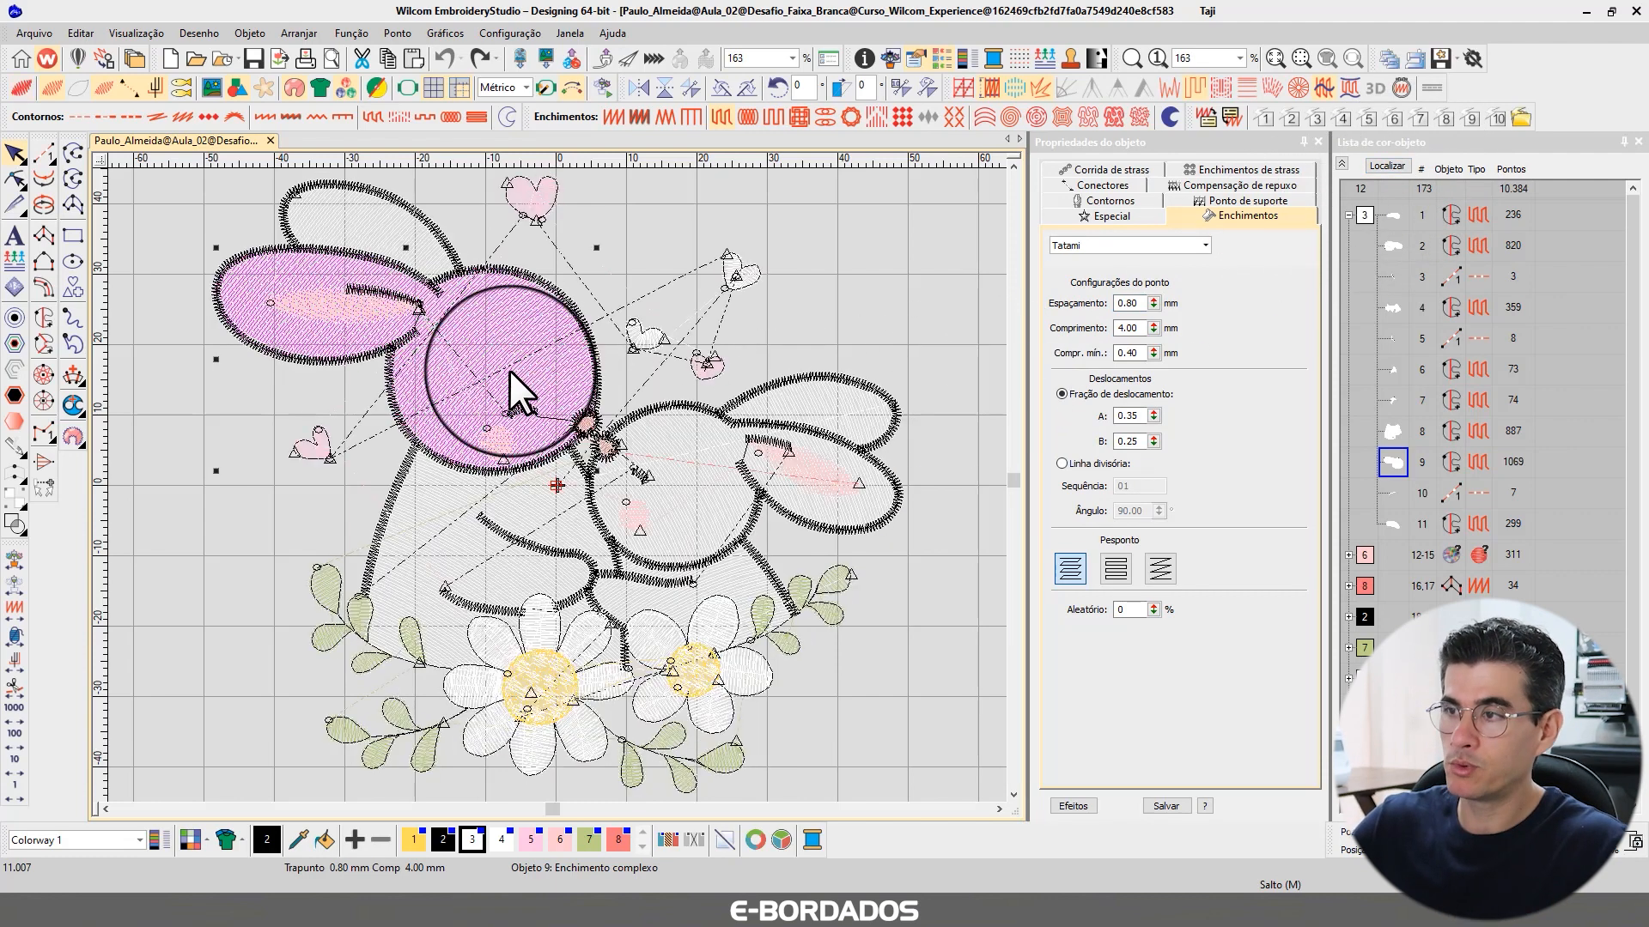
scroll(508, 369, "up", 3)
scroll(557, 485, "up", 3)
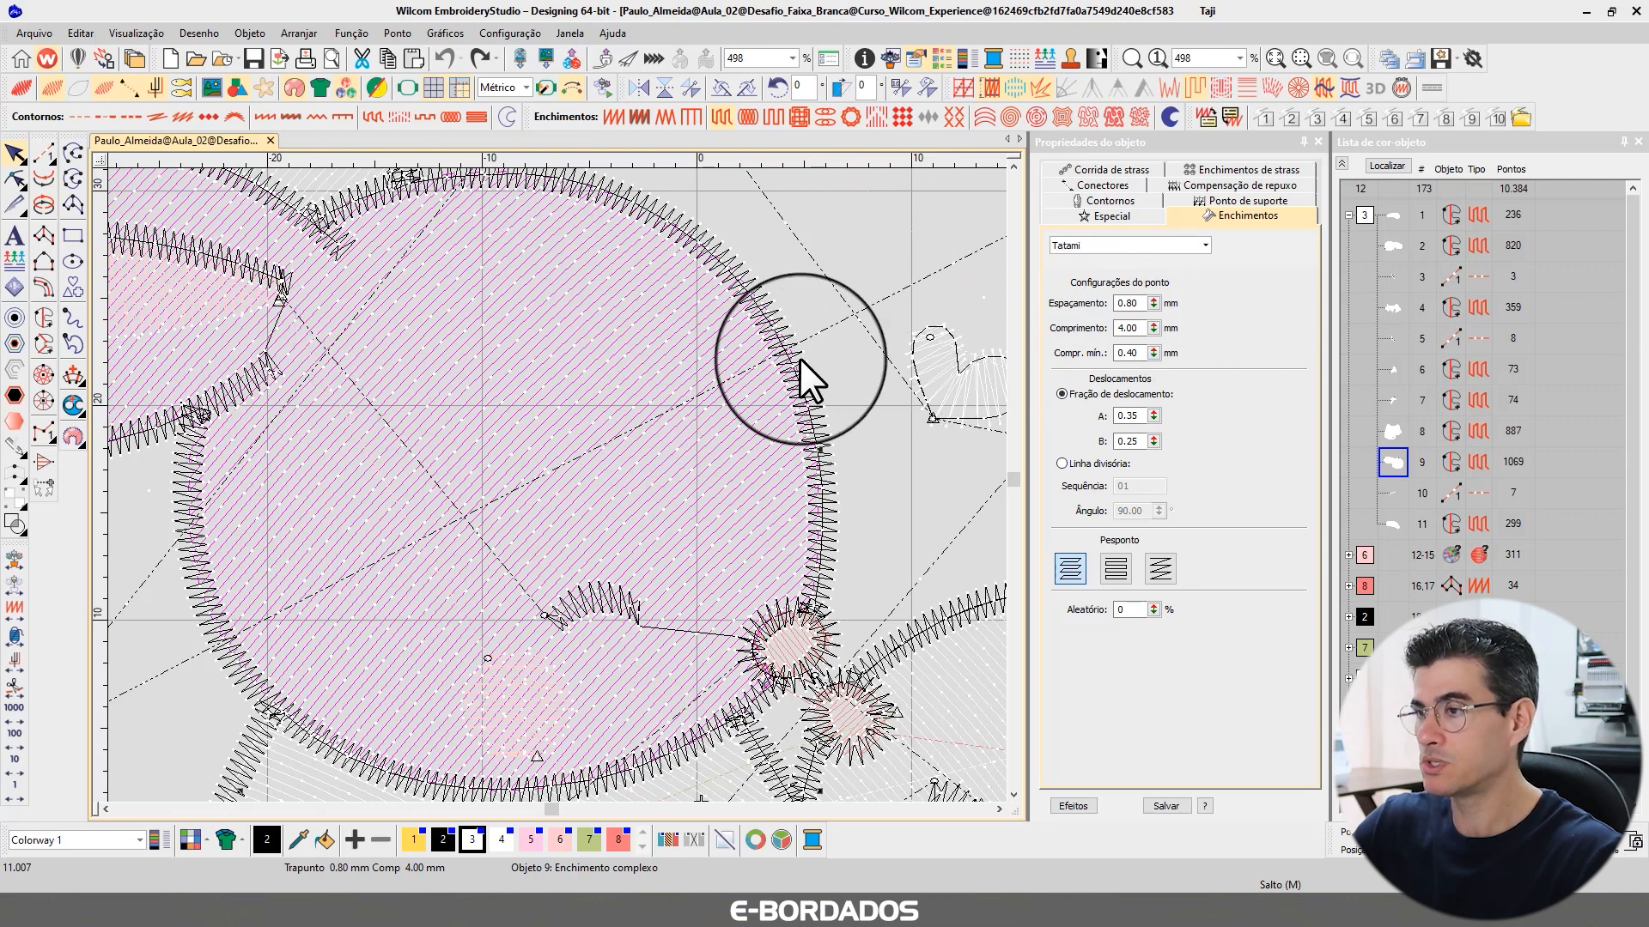
key("0")
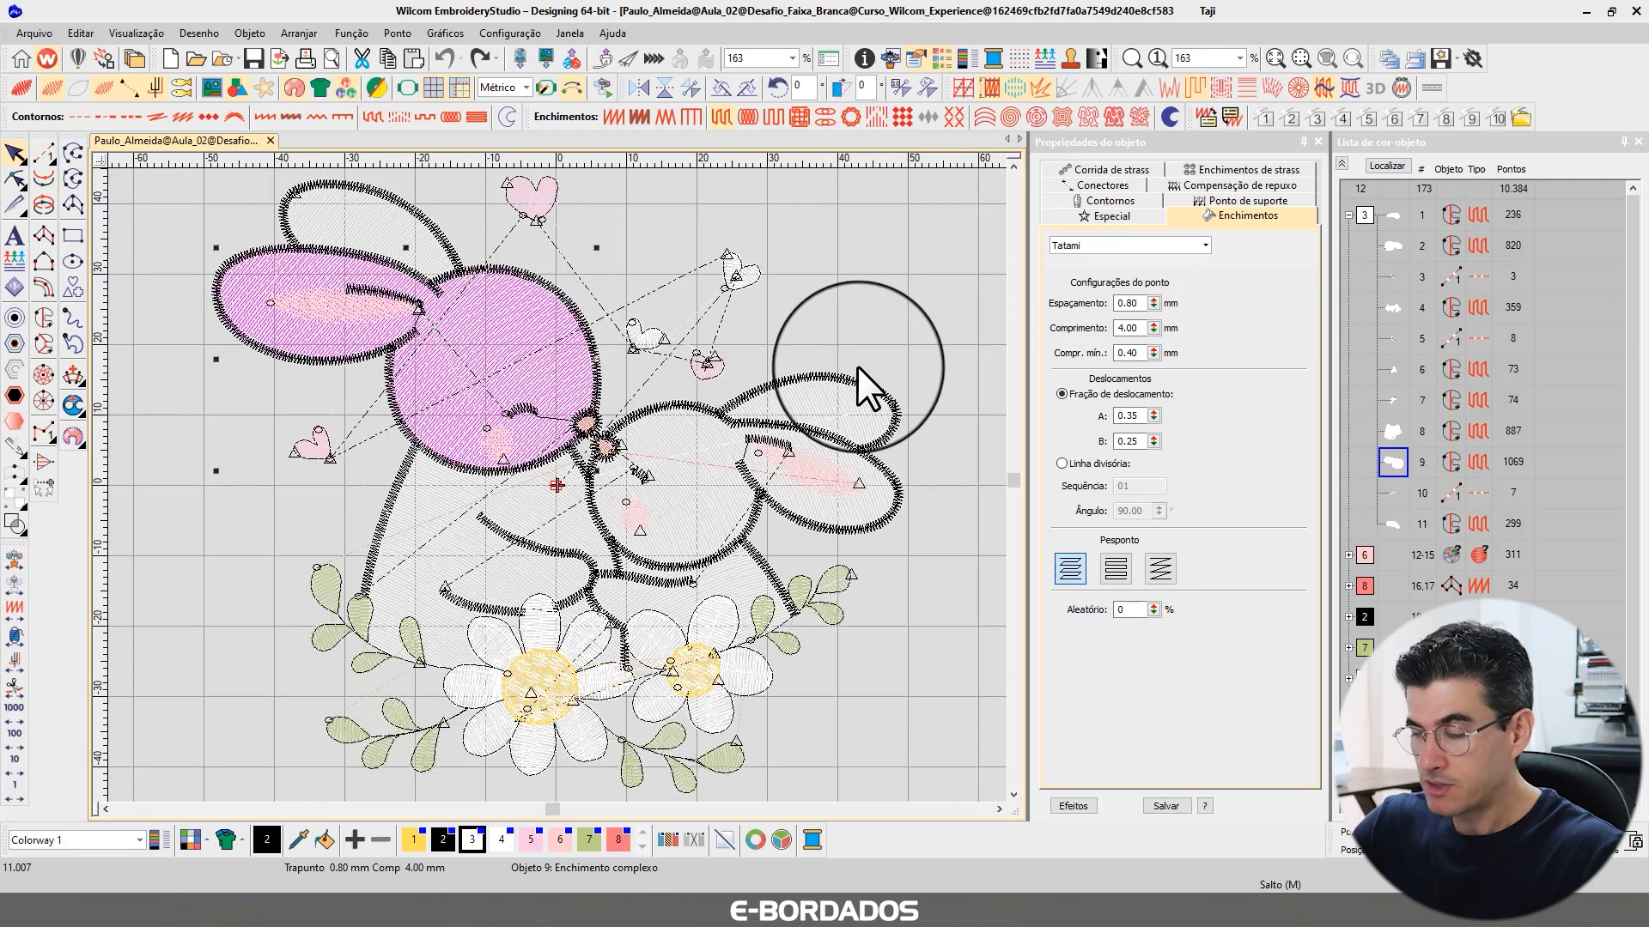
key("t")
key("t")
key("t")
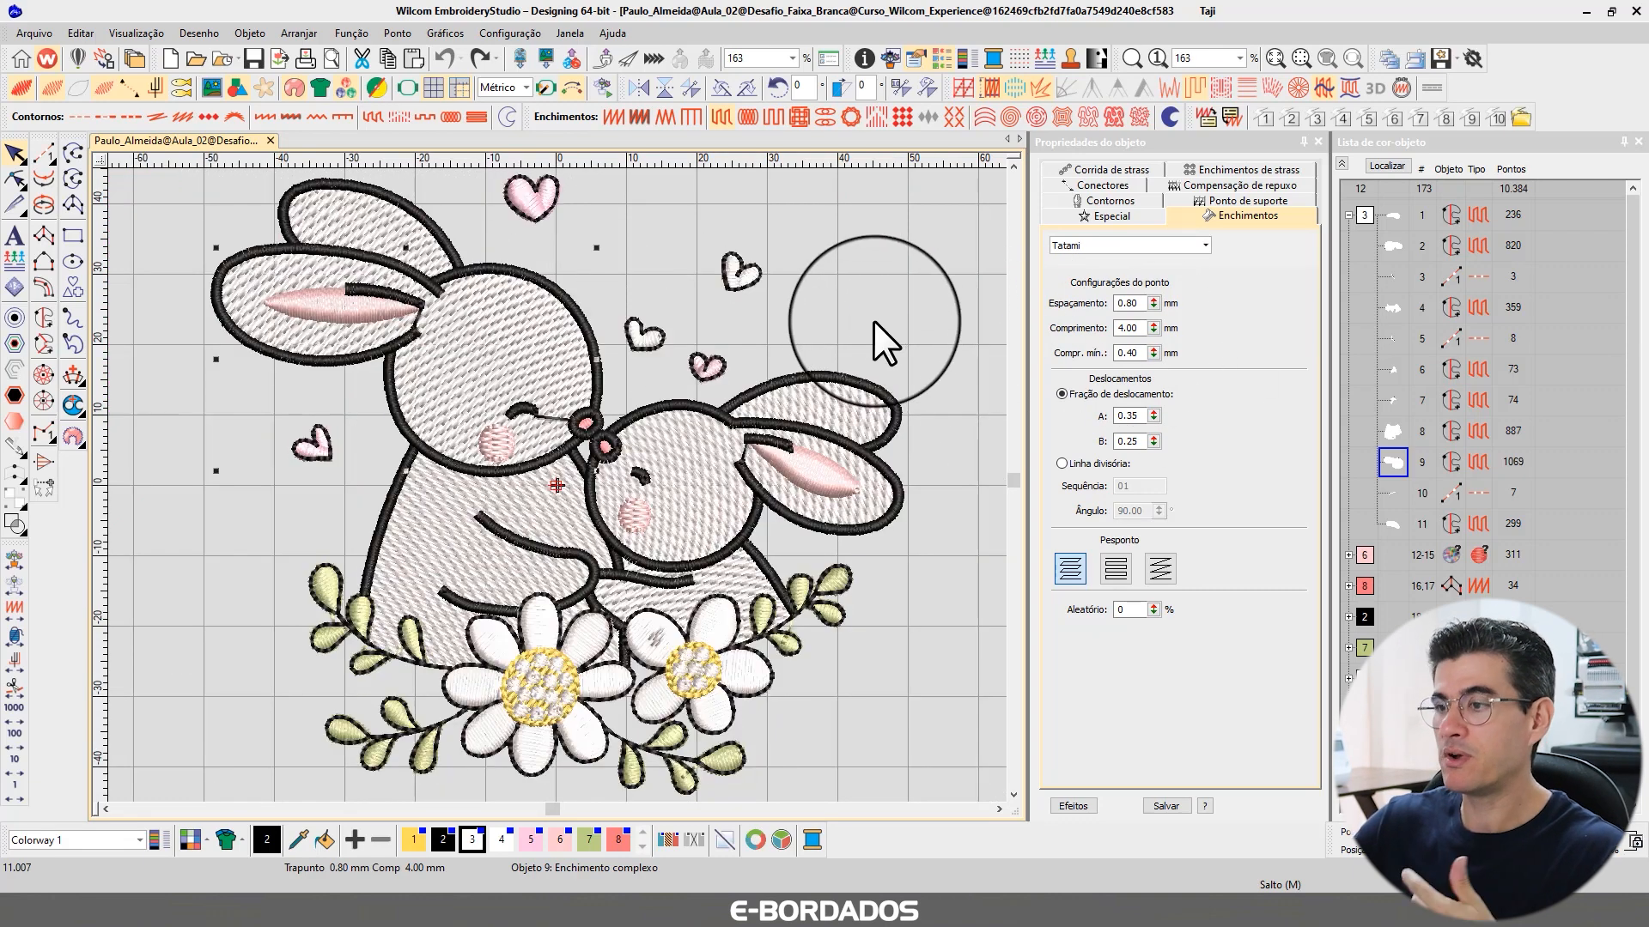
left_click(833, 287)
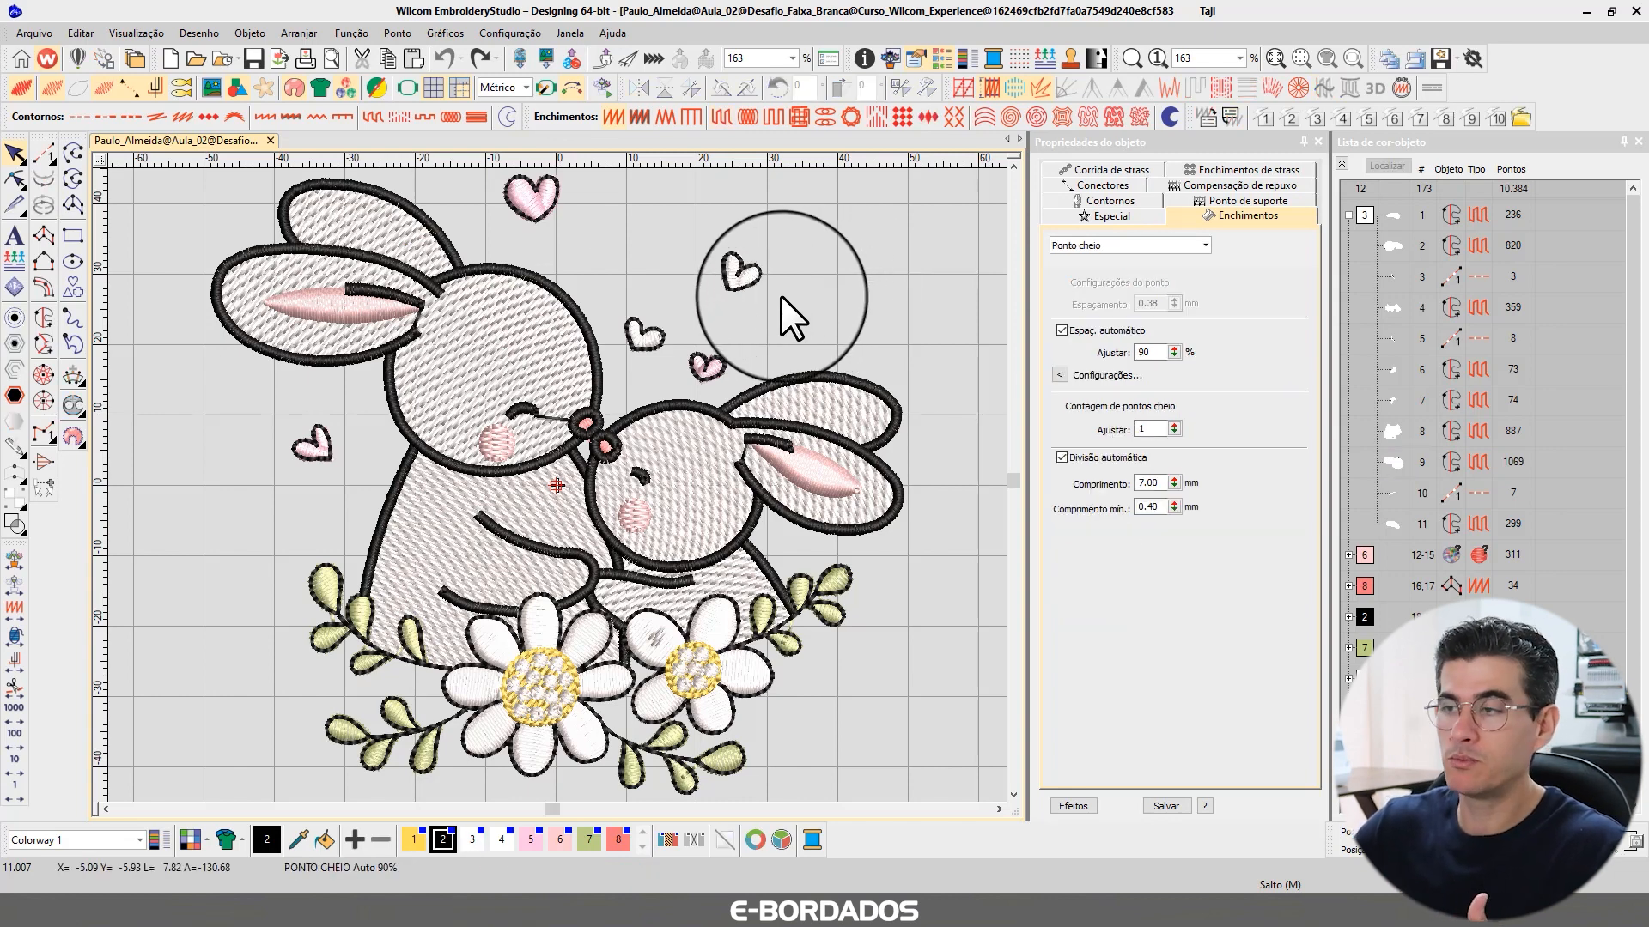
Select all satin objects (Ponto cheio) by stitch type and isolate them in the design view.
left_click(80, 32)
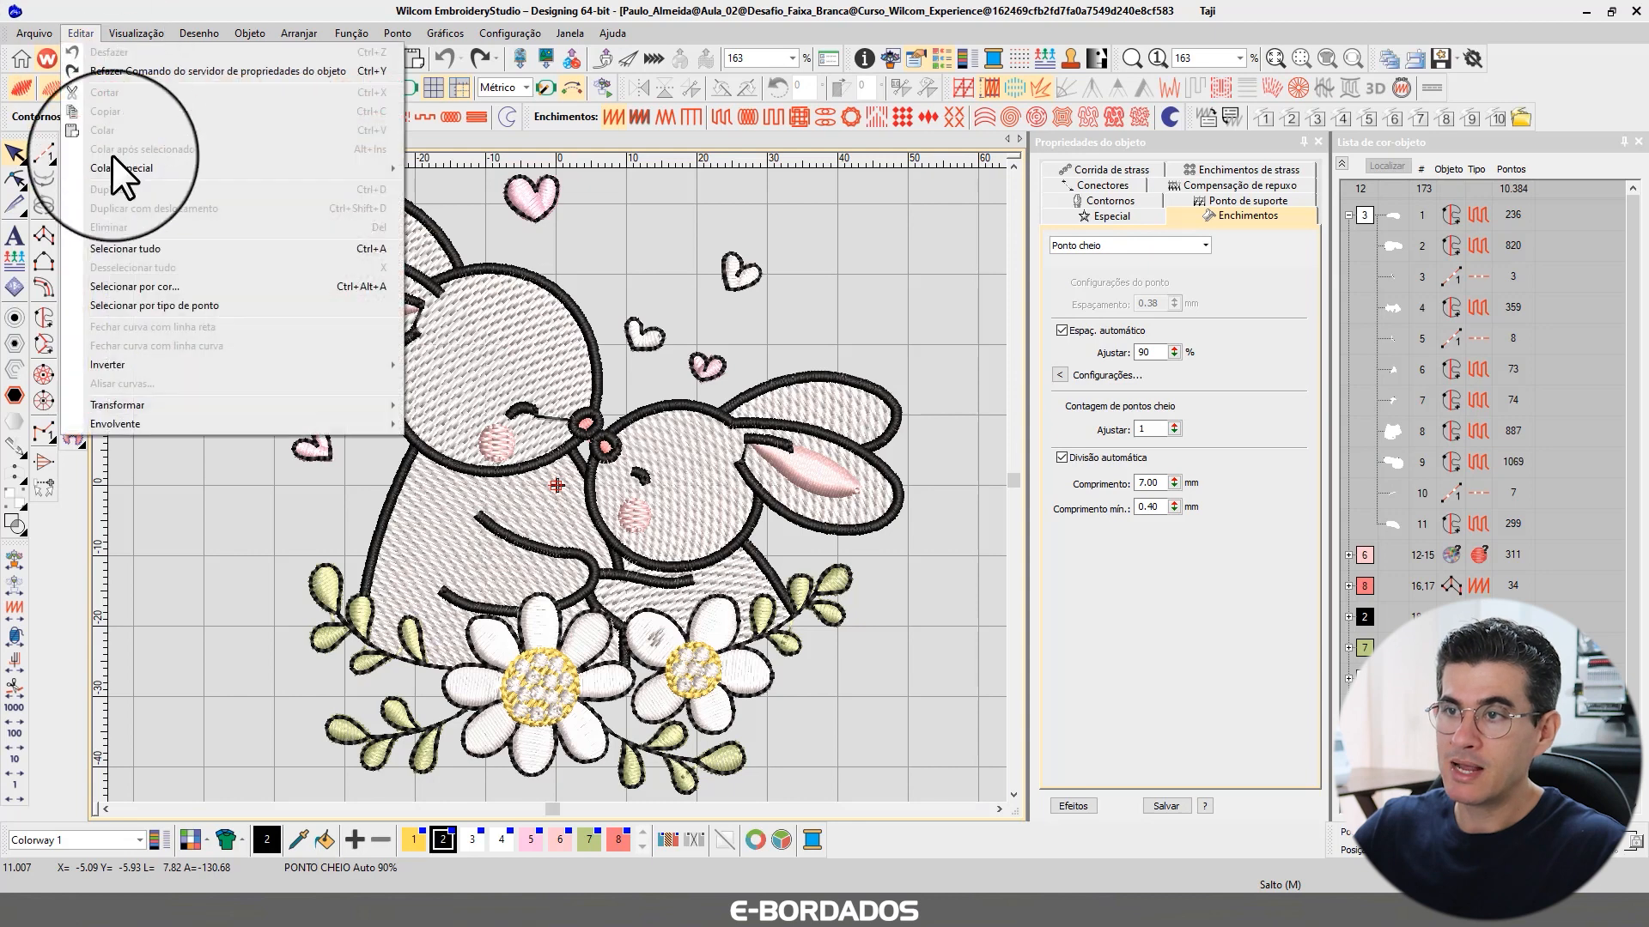
left_click(136, 307)
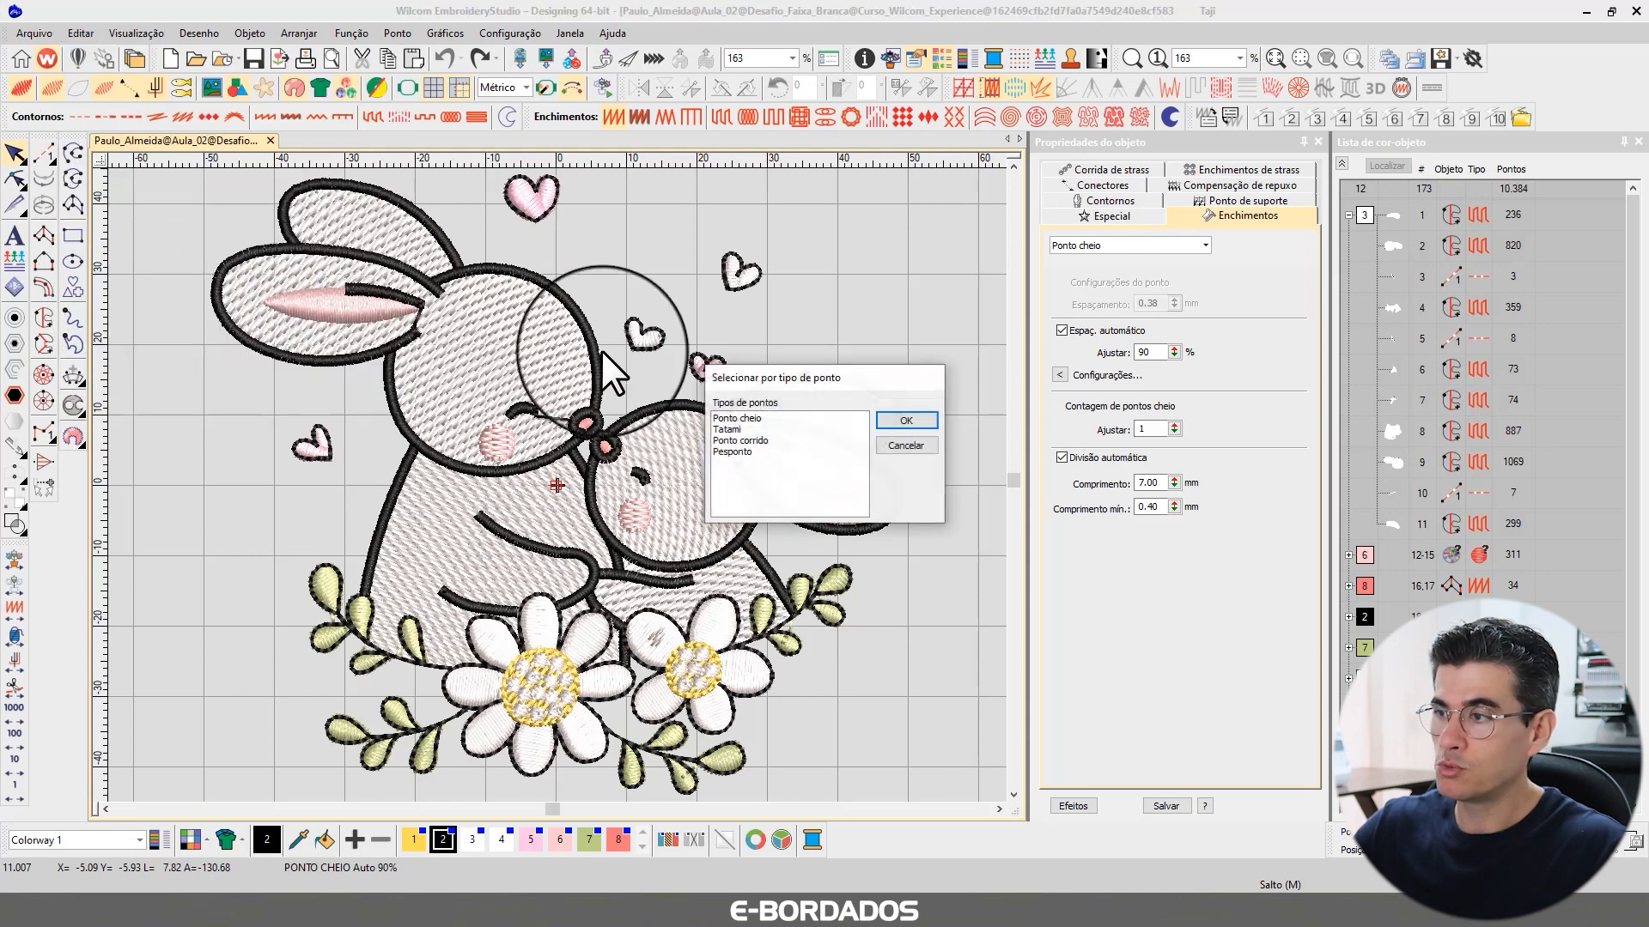
left_click(750, 429)
left_click(904, 420)
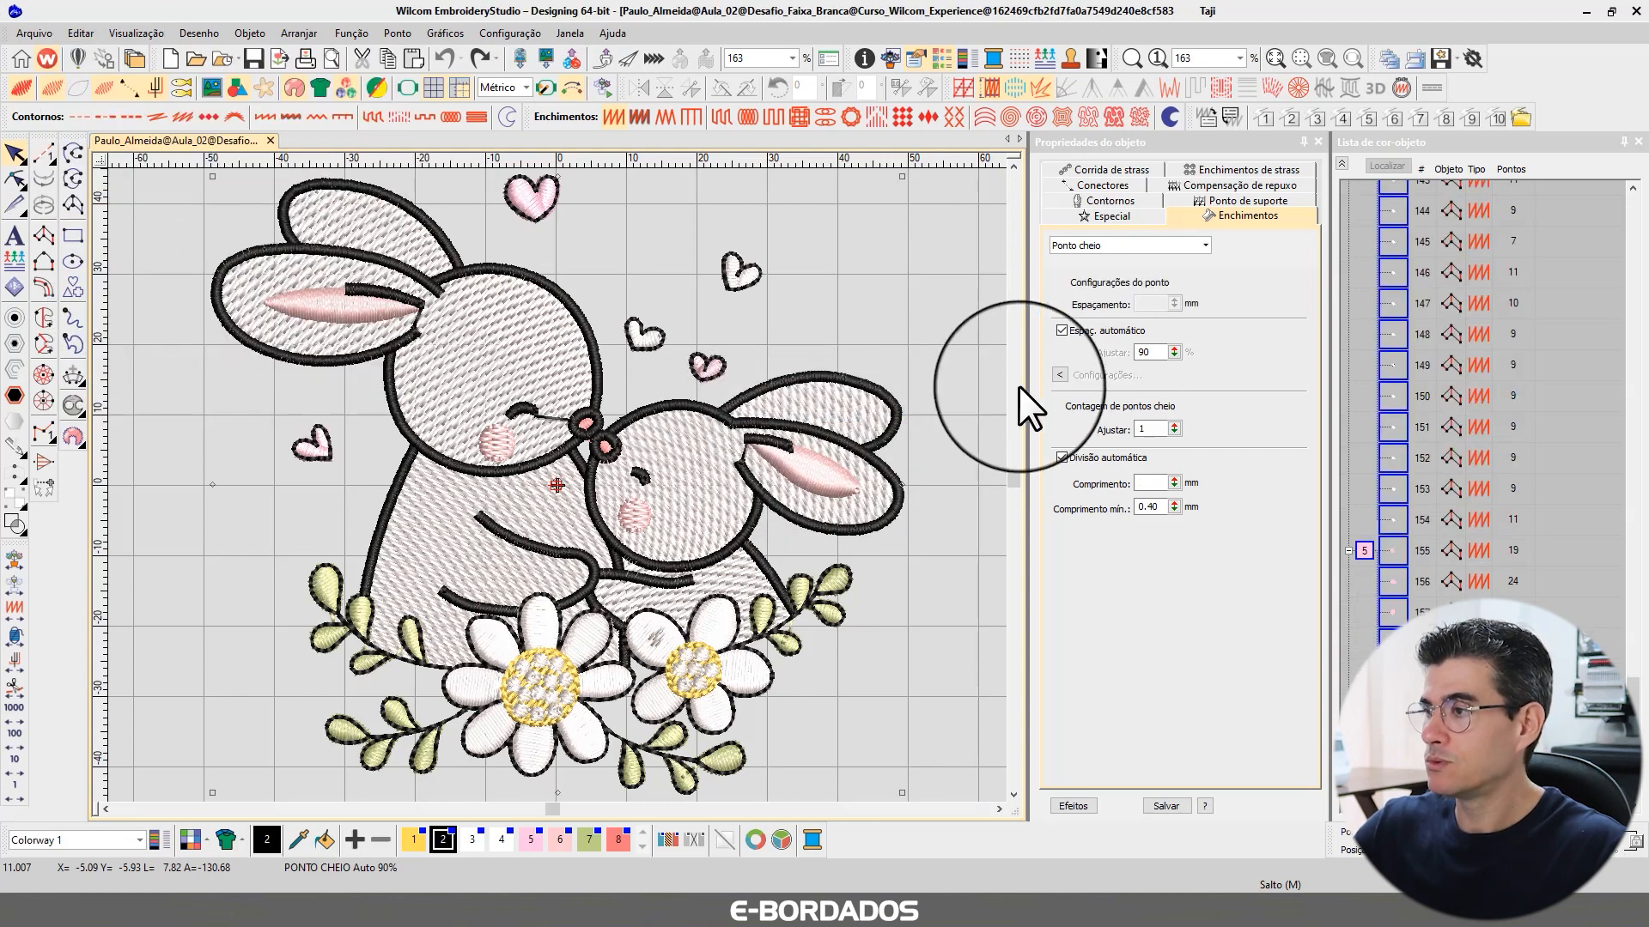
left_click(1387, 166)
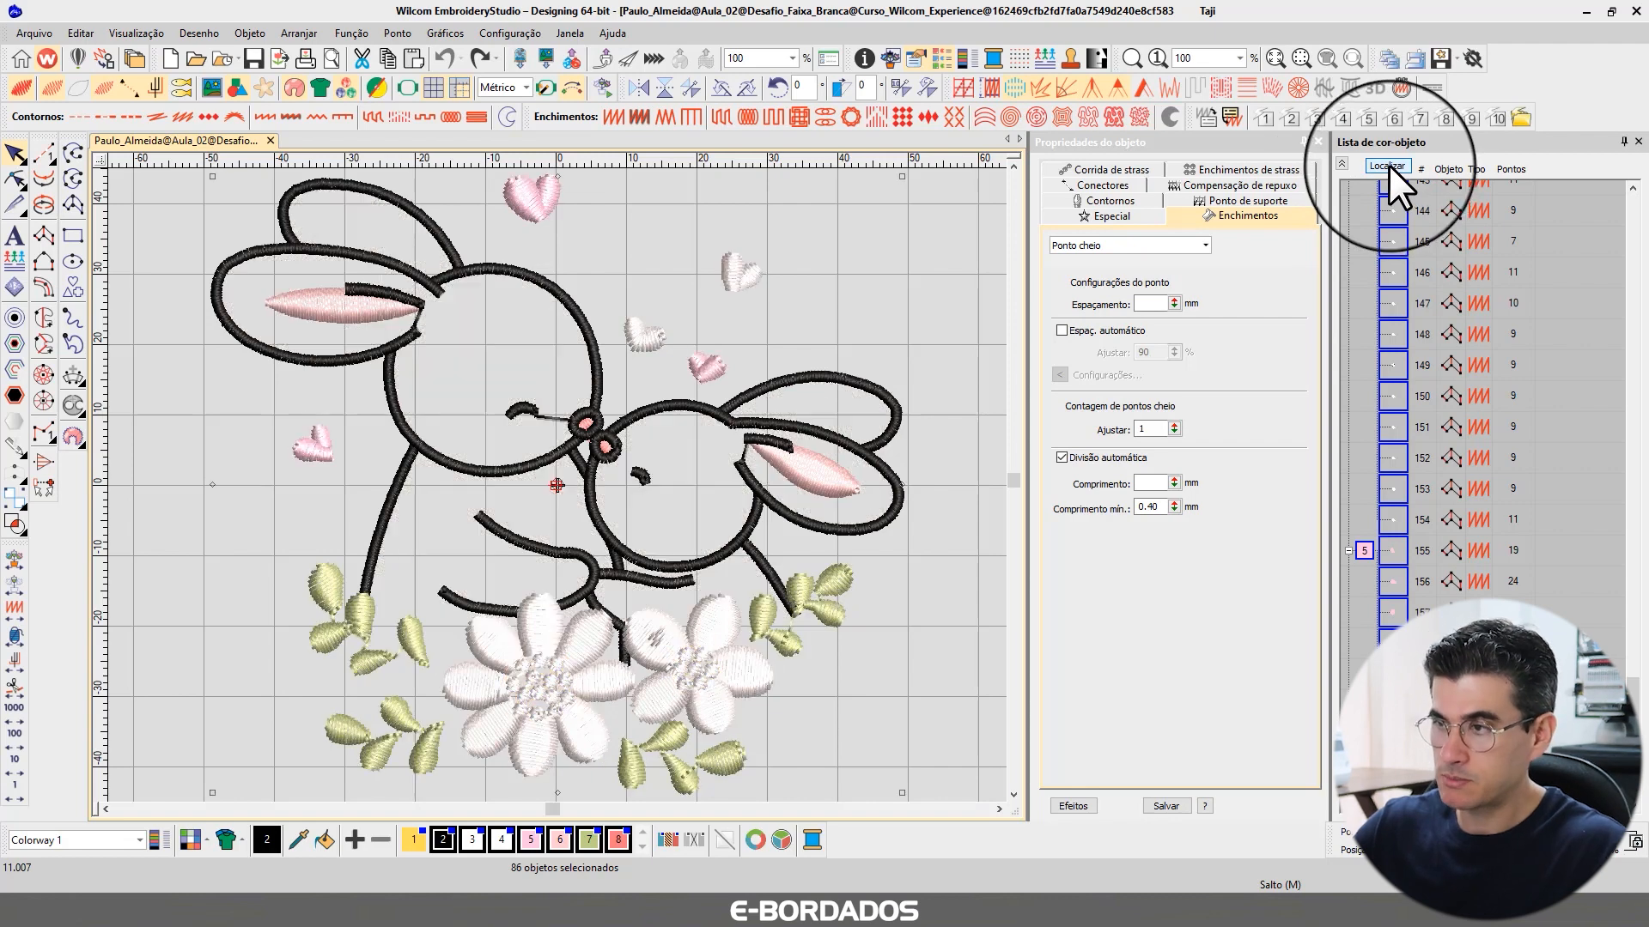
key("Escape")
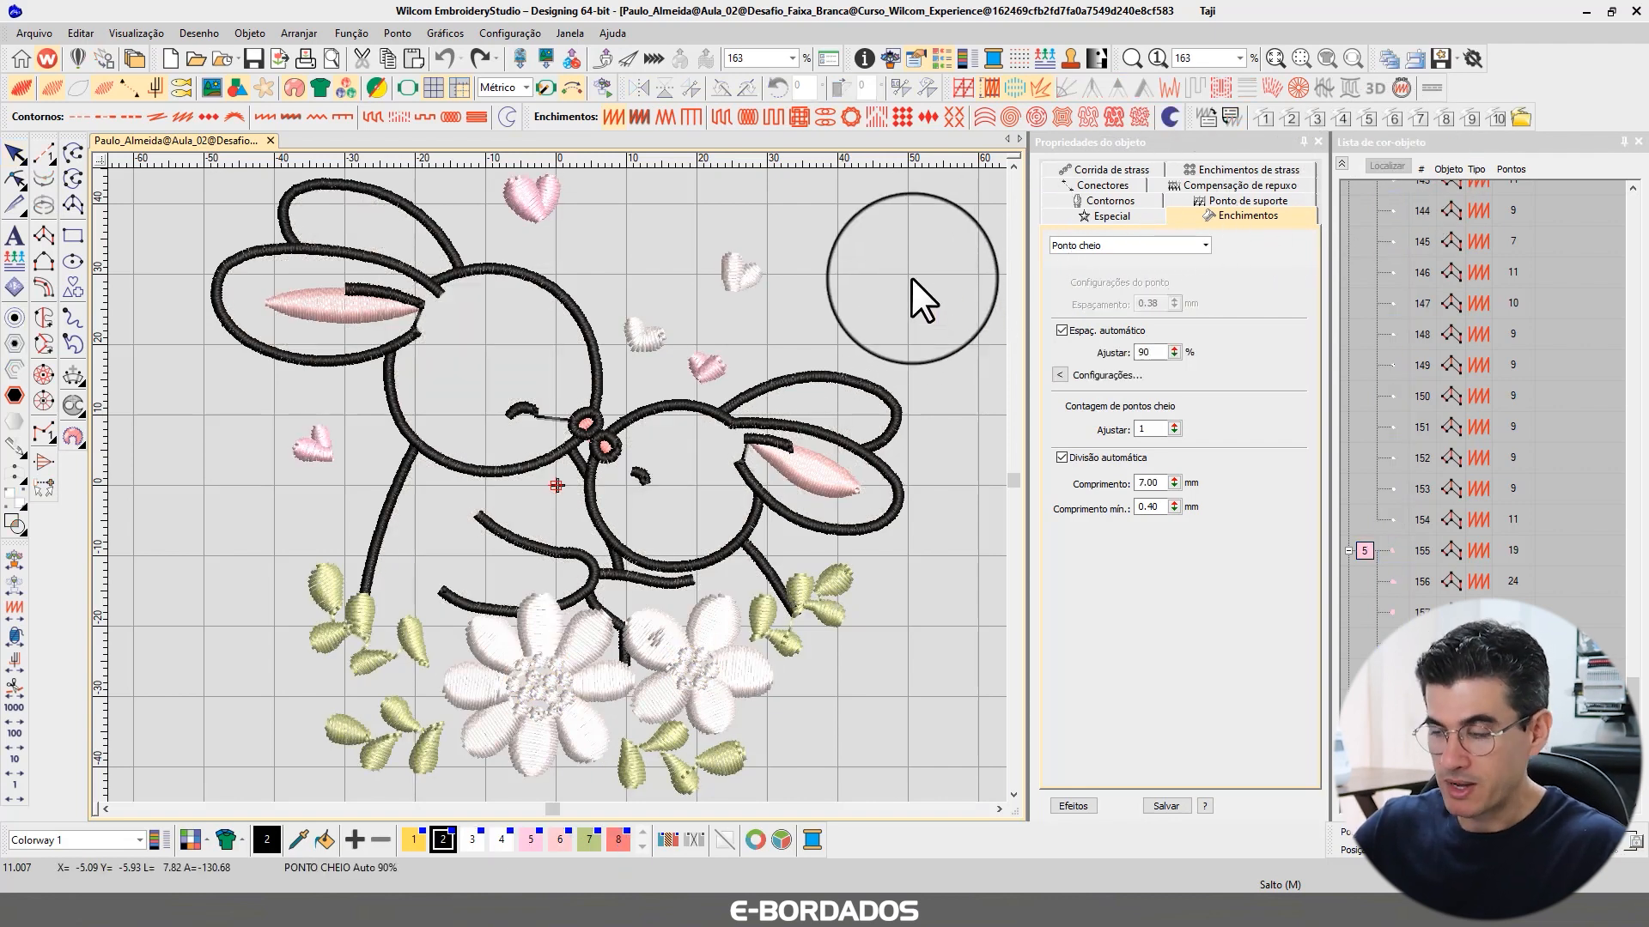
Set the stitch spacing of all isolated satin objects to 0.80 mm.
key("ctrl+a")
left_click(1151, 303)
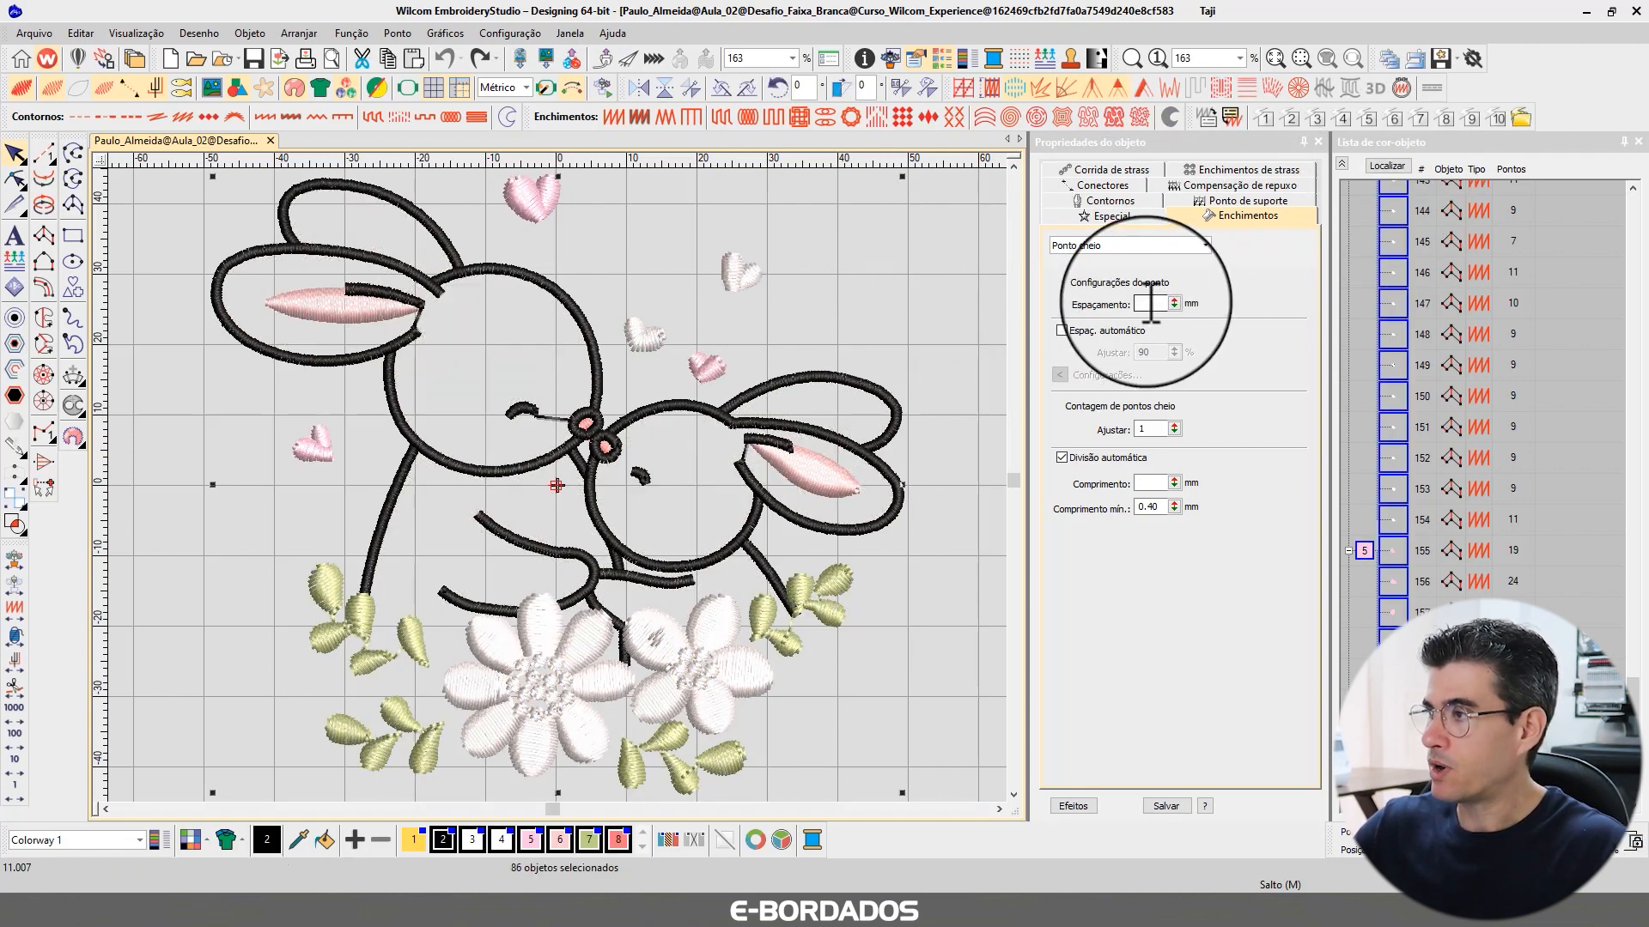
type(".")
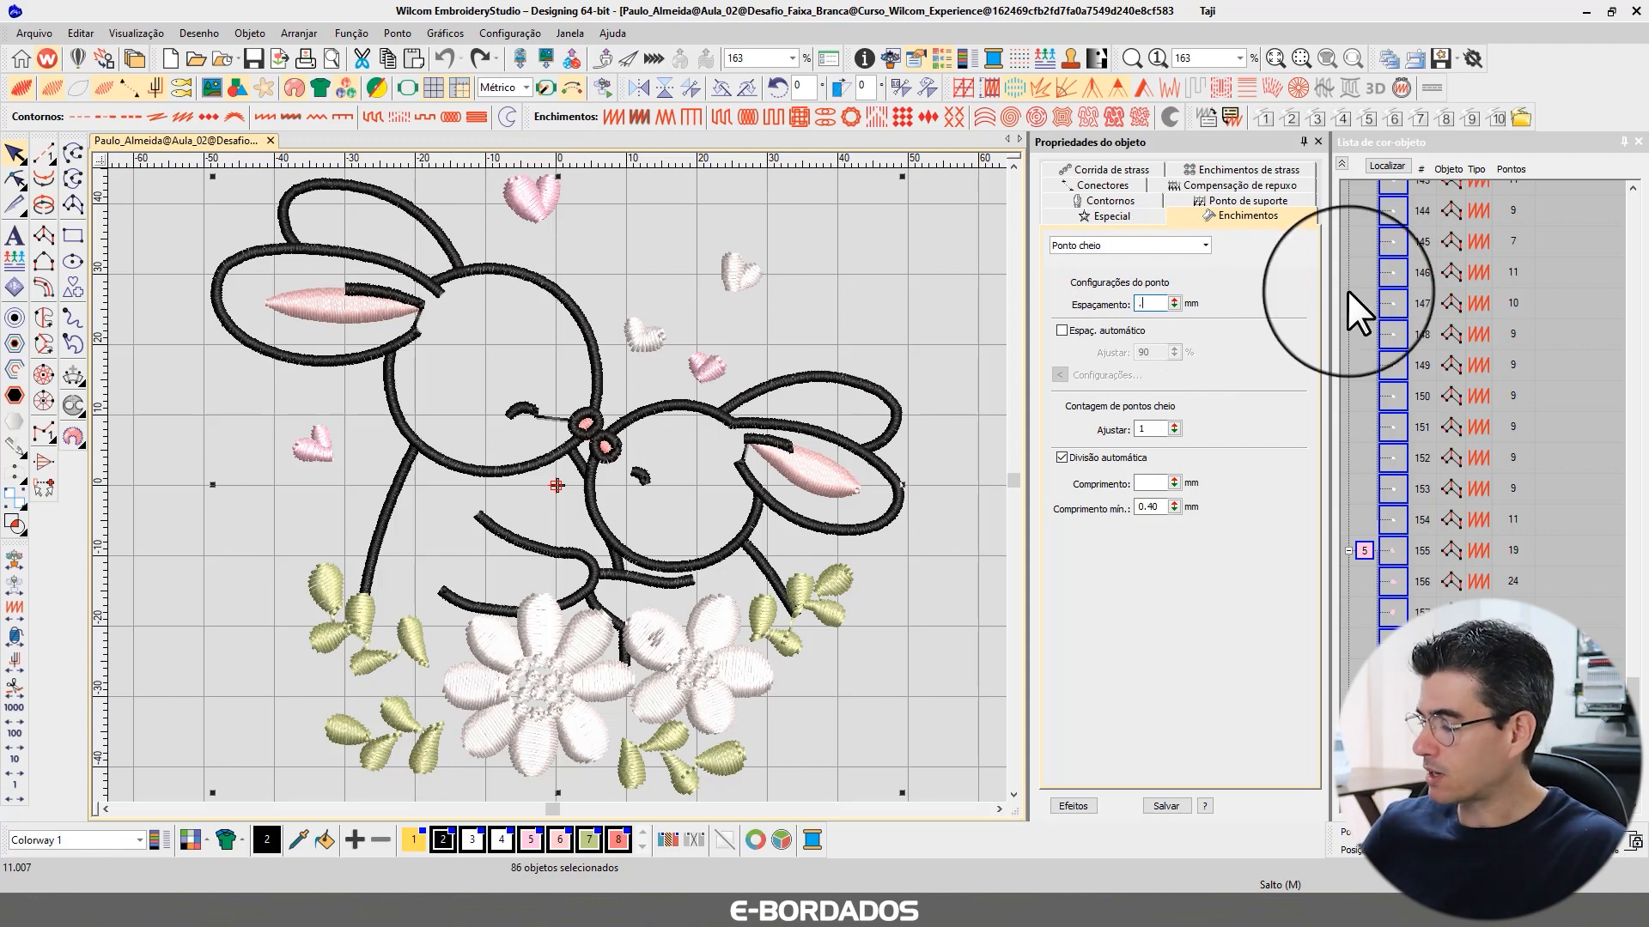
type("80")
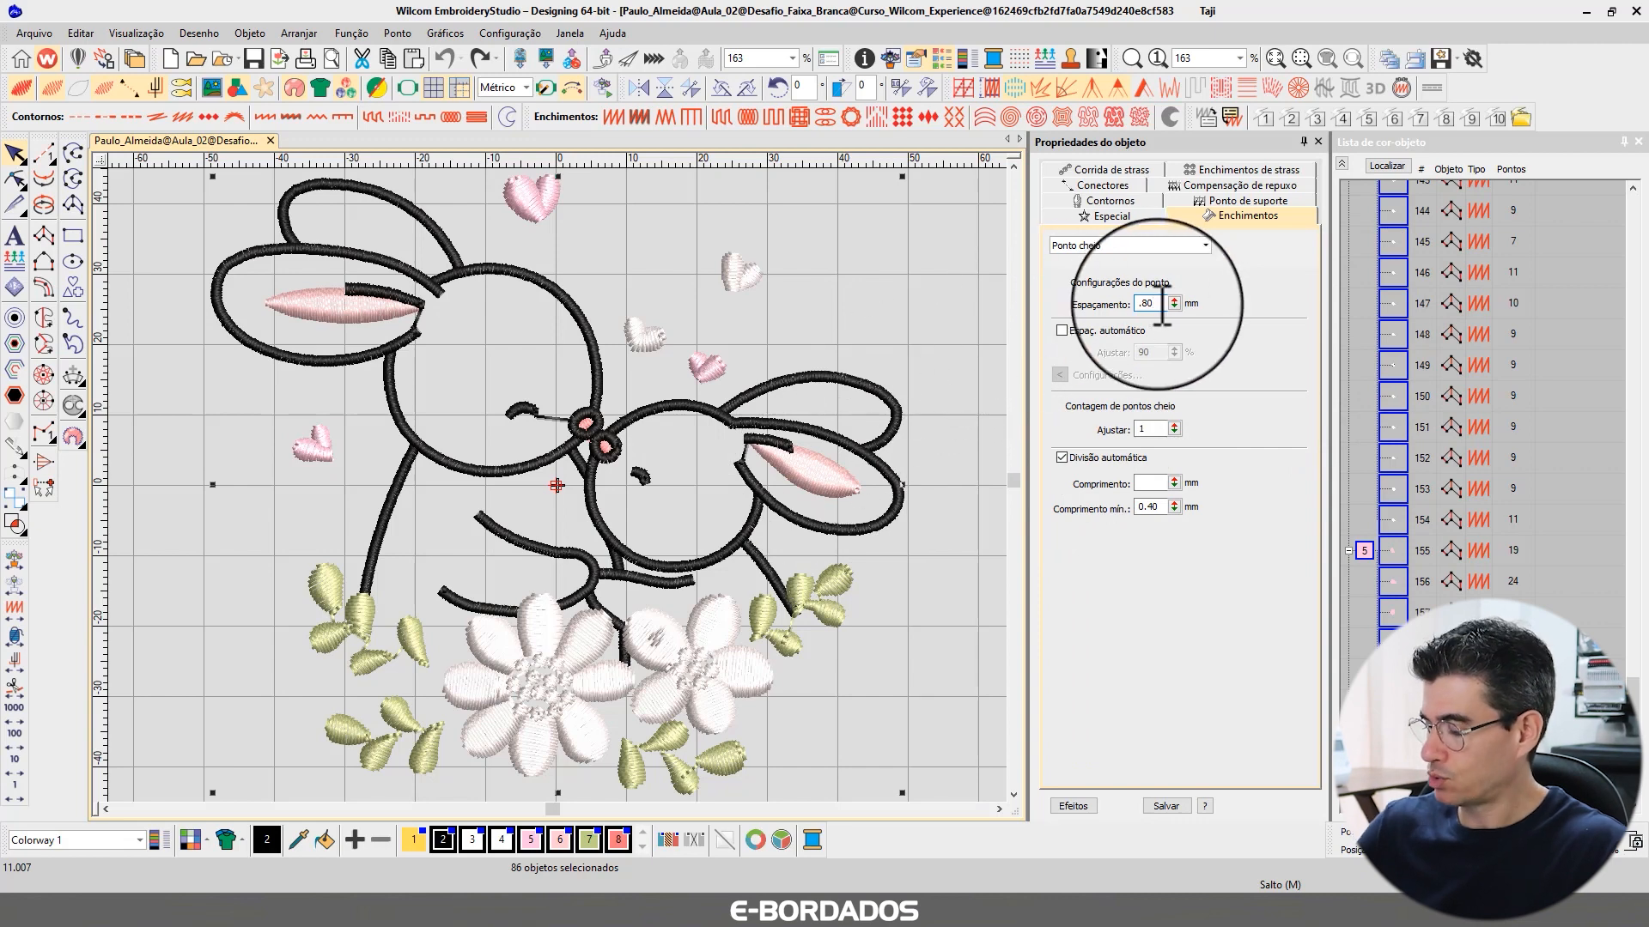
key("Return")
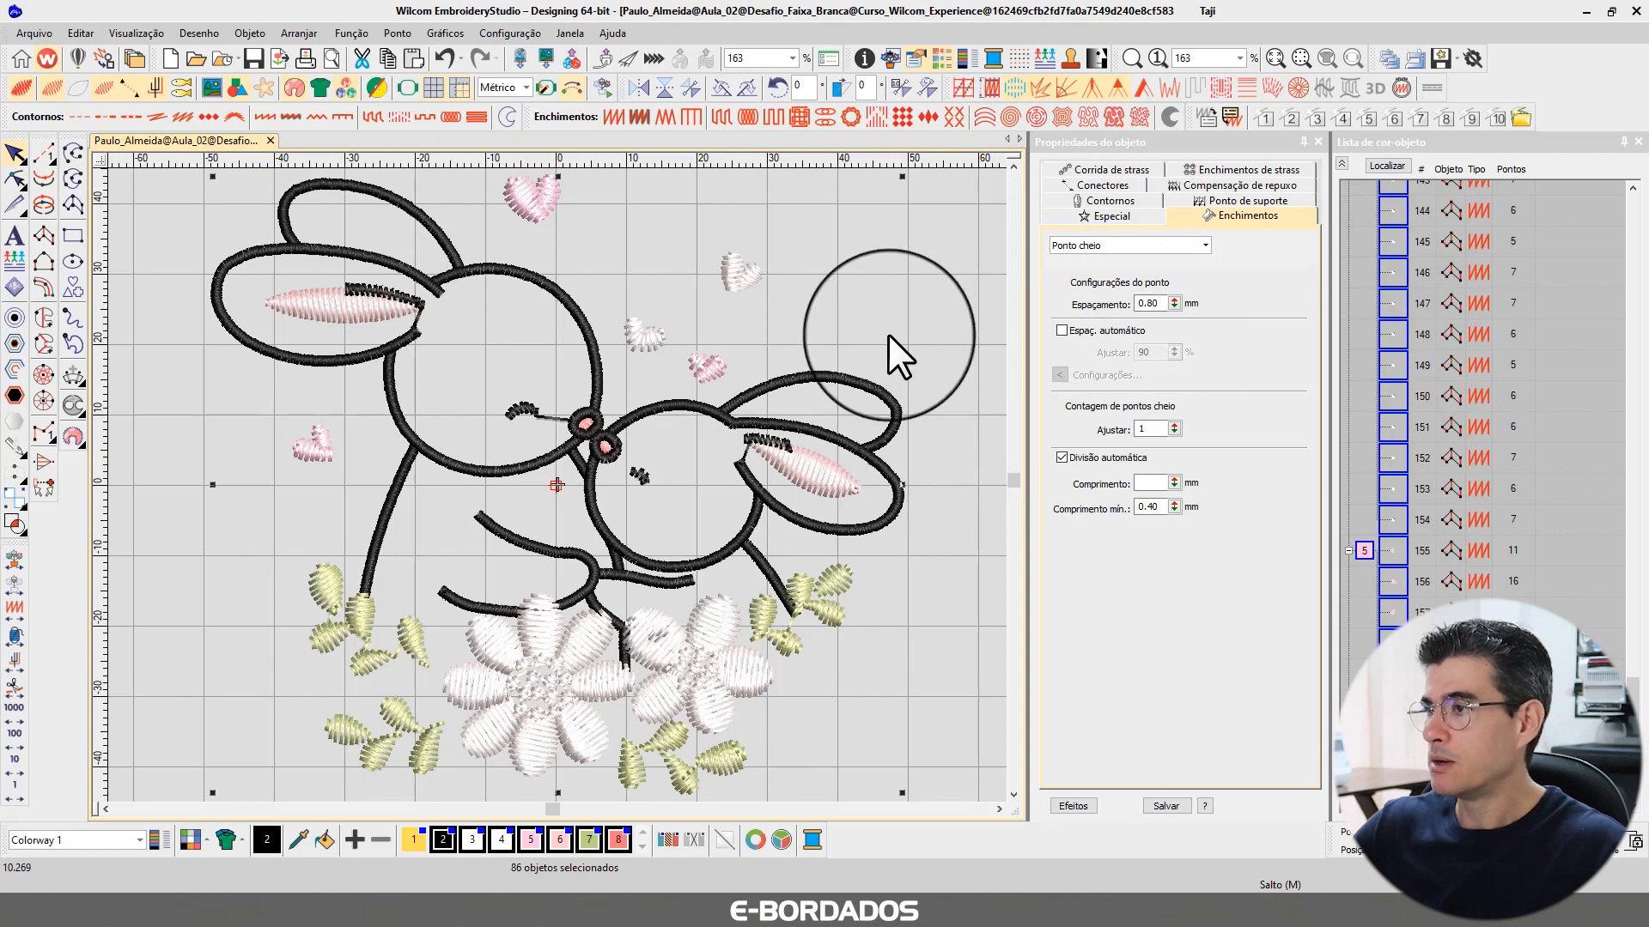
Clear the selection, turn off realistic rendering and select the small rabbit's black satin outlines on the ears, head, body and legs.
key("Escape")
key("t")
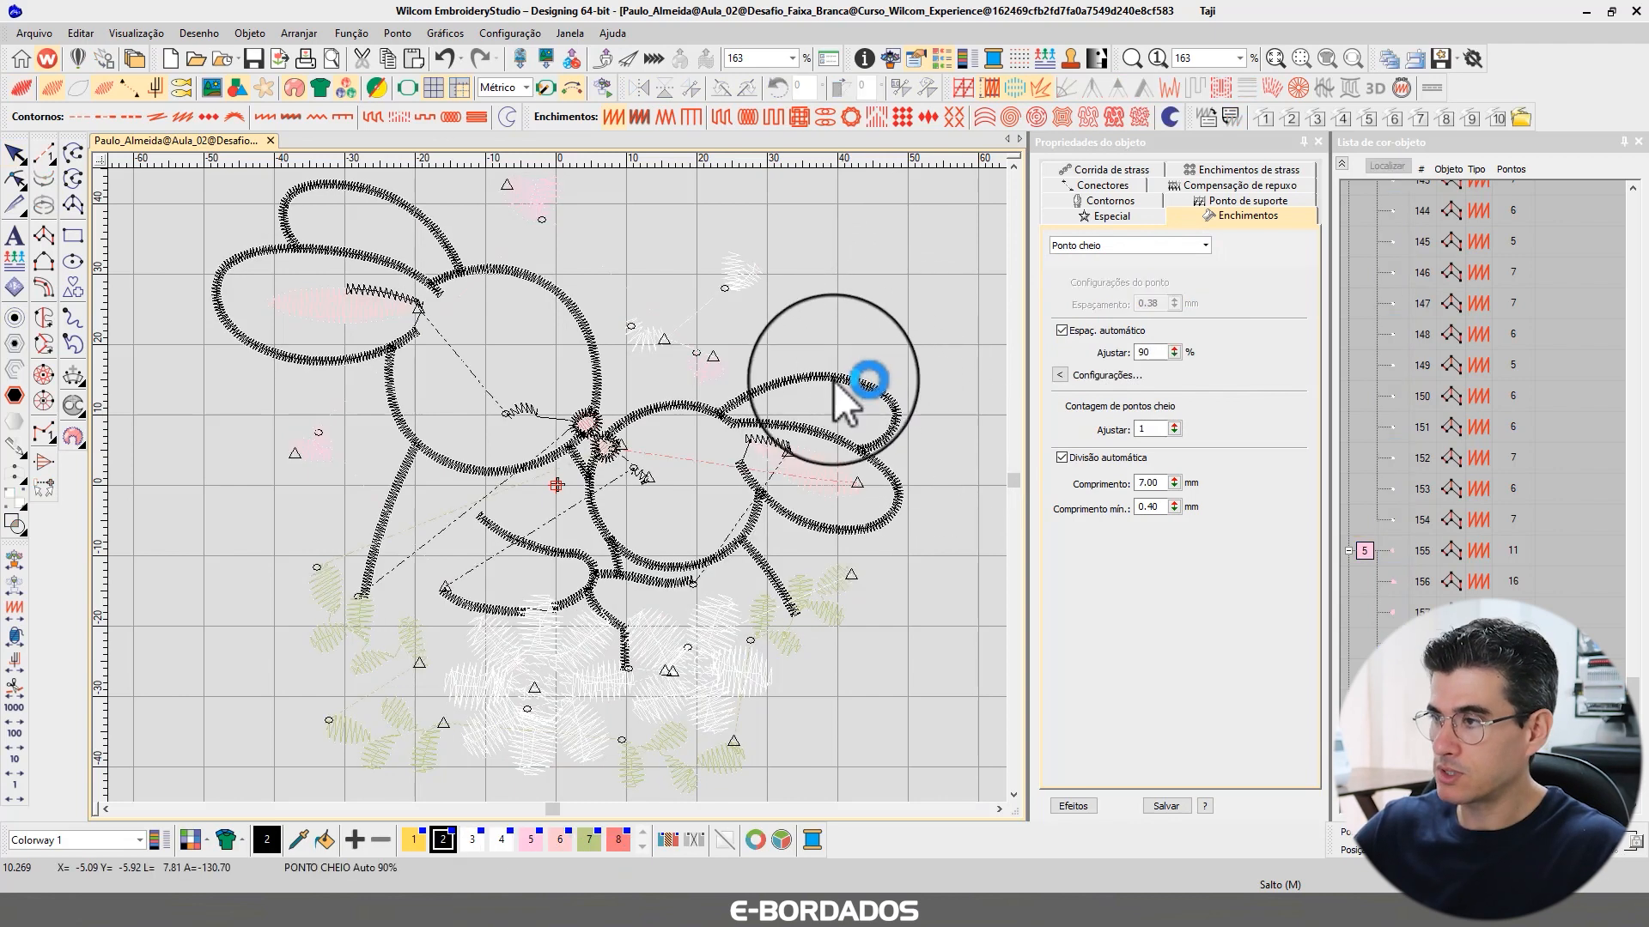
left_click(835, 384)
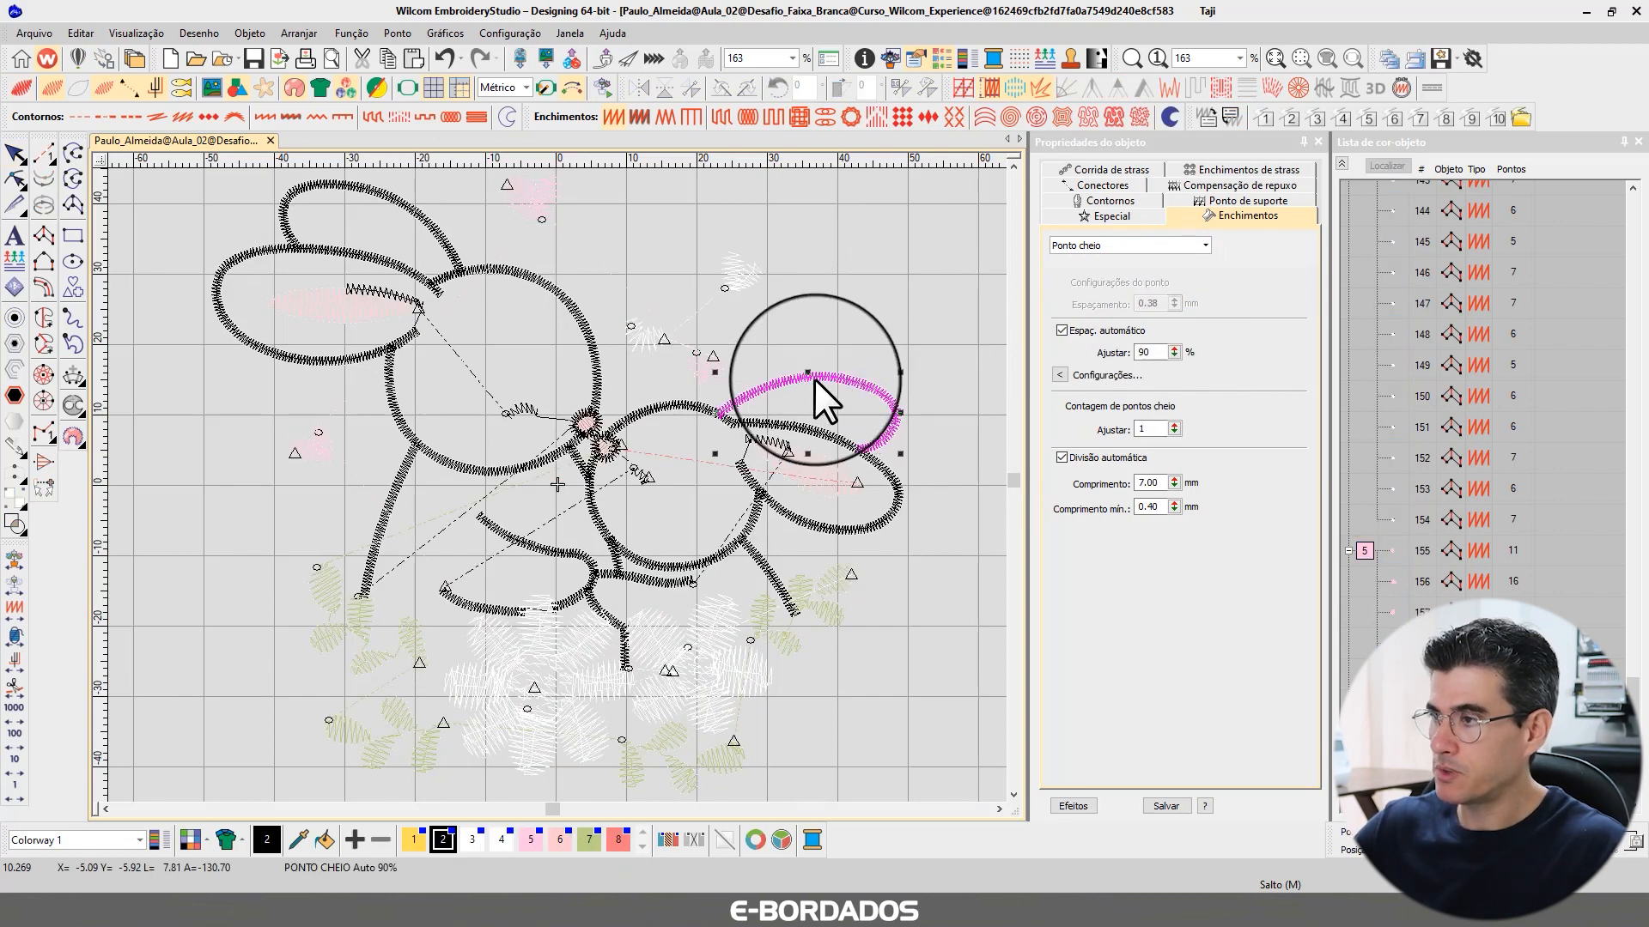
left_click(800, 431, "ctrl")
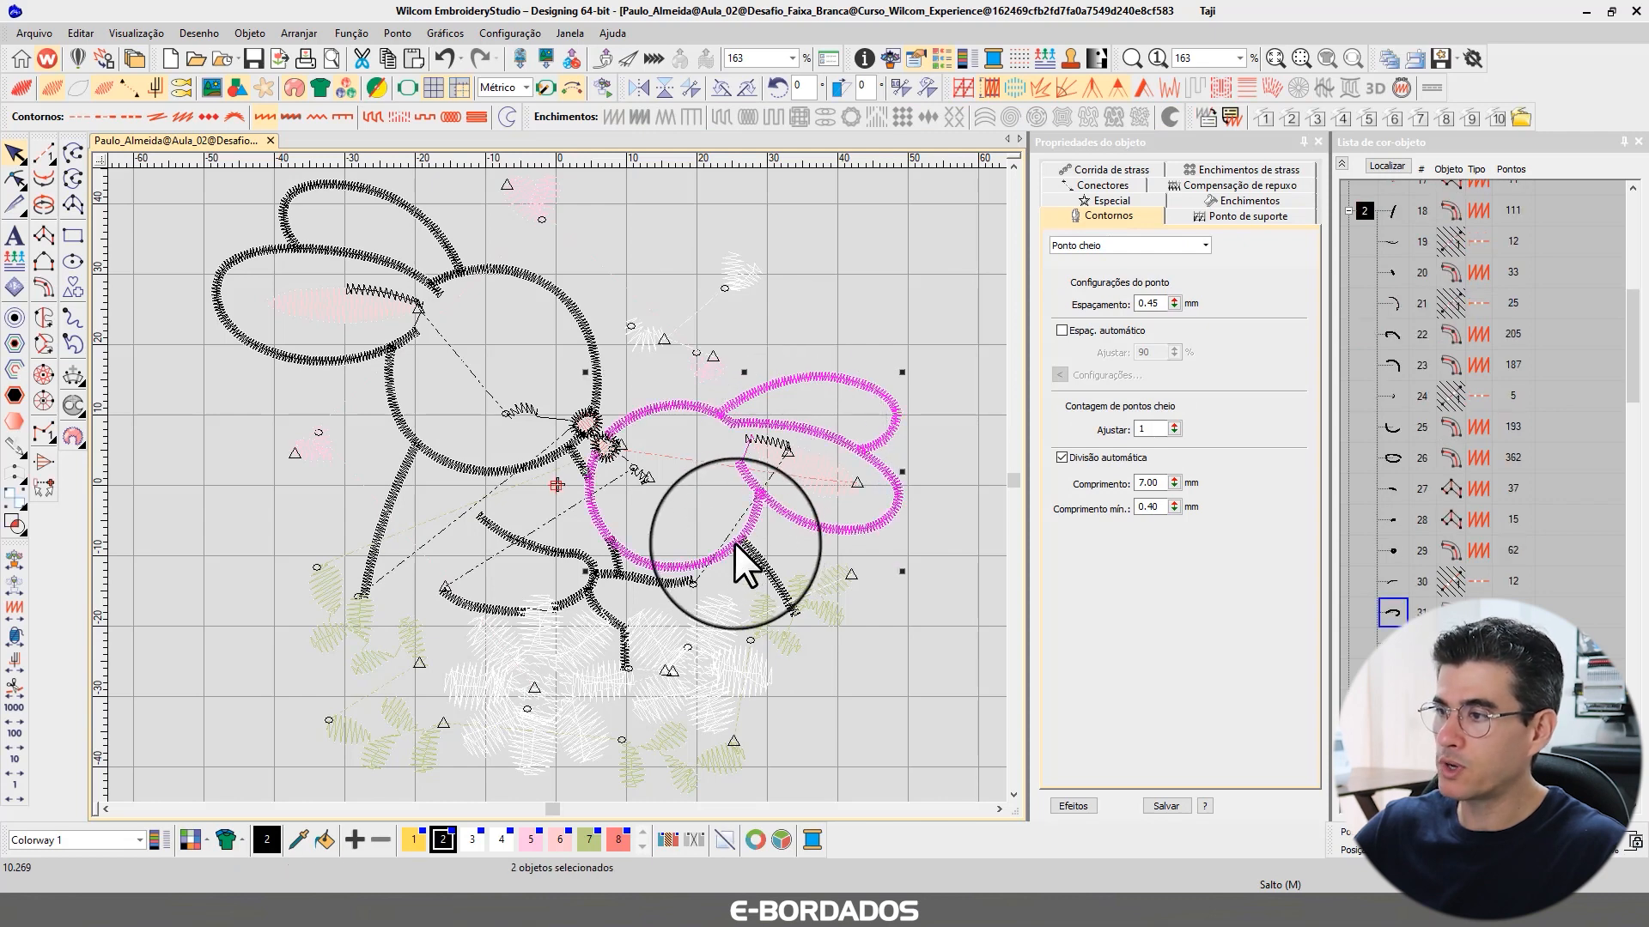
left_click(760, 565, "ctrl")
left_click(633, 580, "ctrl")
left_click(611, 570, "ctrl")
left_click(611, 558, "ctrl")
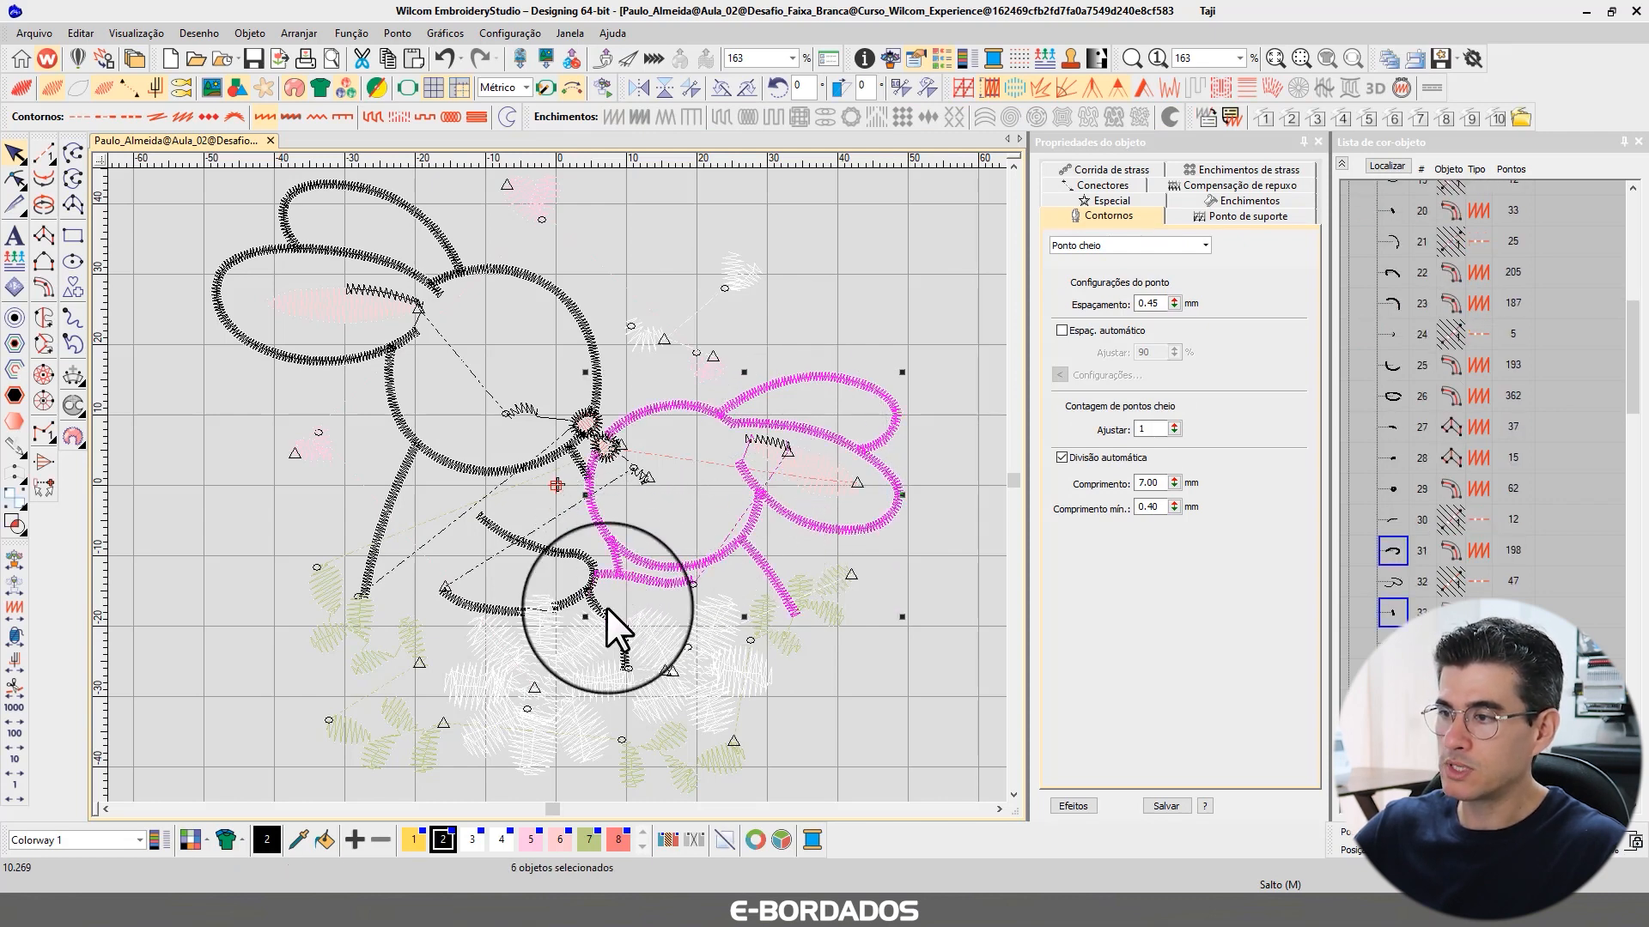
left_click(604, 612, "ctrl")
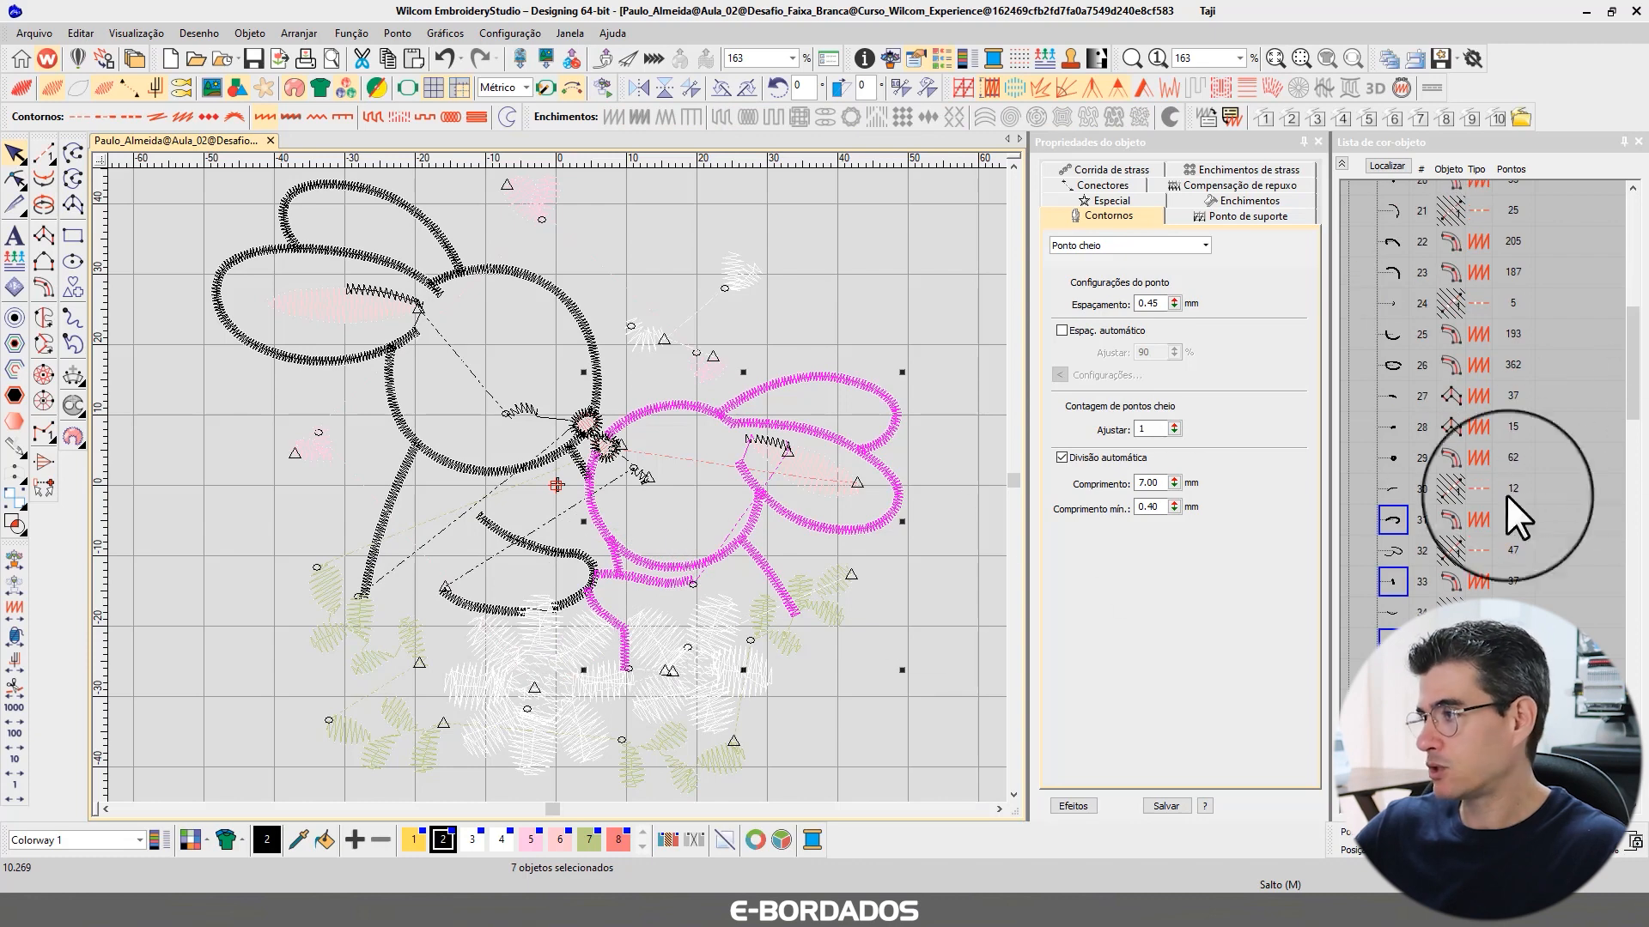
Add the large rabbit's black satin outlines on the arm, body, head and both ears to the selection.
left_click(525, 541, "ctrl")
left_click(532, 464, "ctrl")
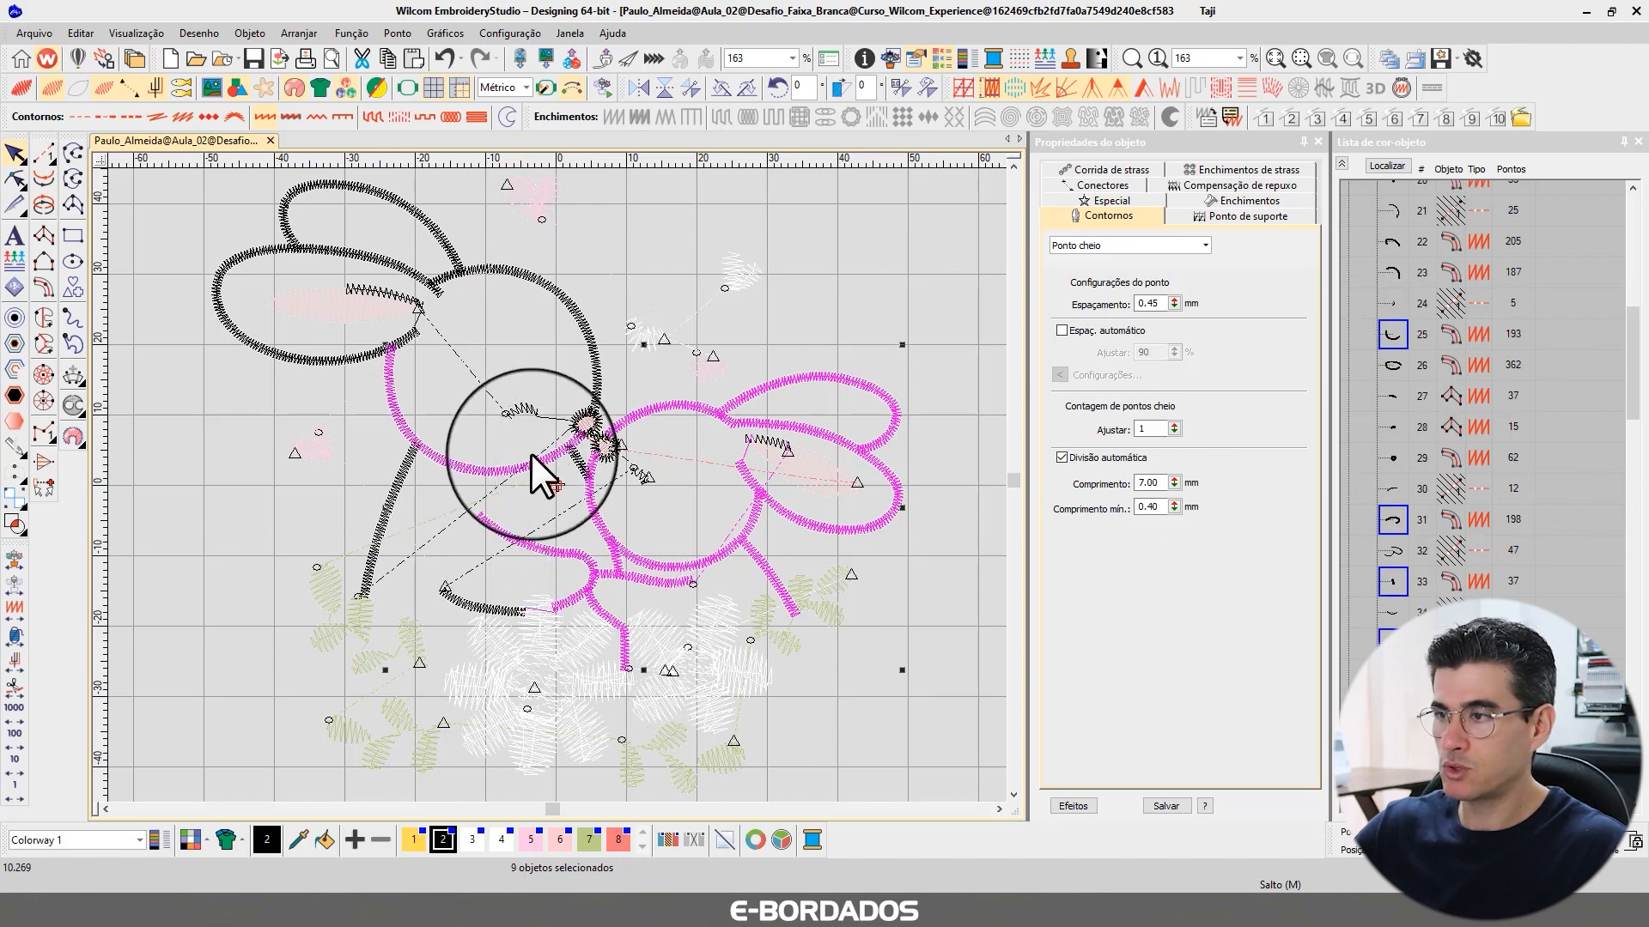
left_click(573, 466, "ctrl")
left_click(450, 600, "ctrl")
left_click(392, 504, "ctrl")
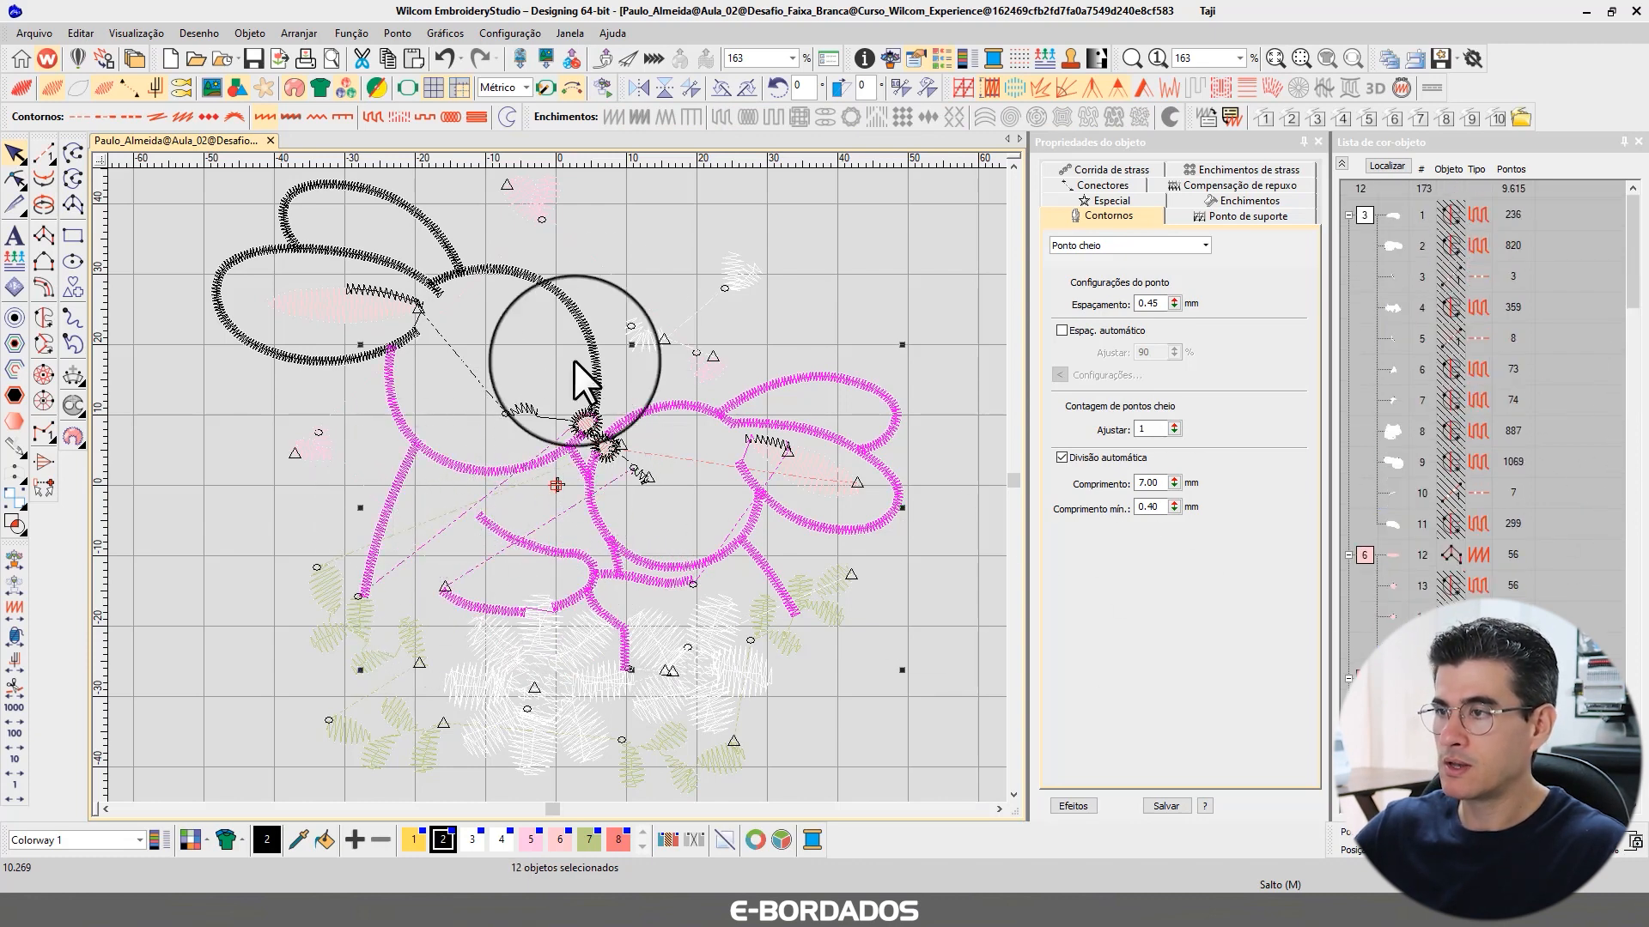
left_click(571, 297, "ctrl")
left_click(430, 227, "ctrl")
left_click(368, 255, "ctrl")
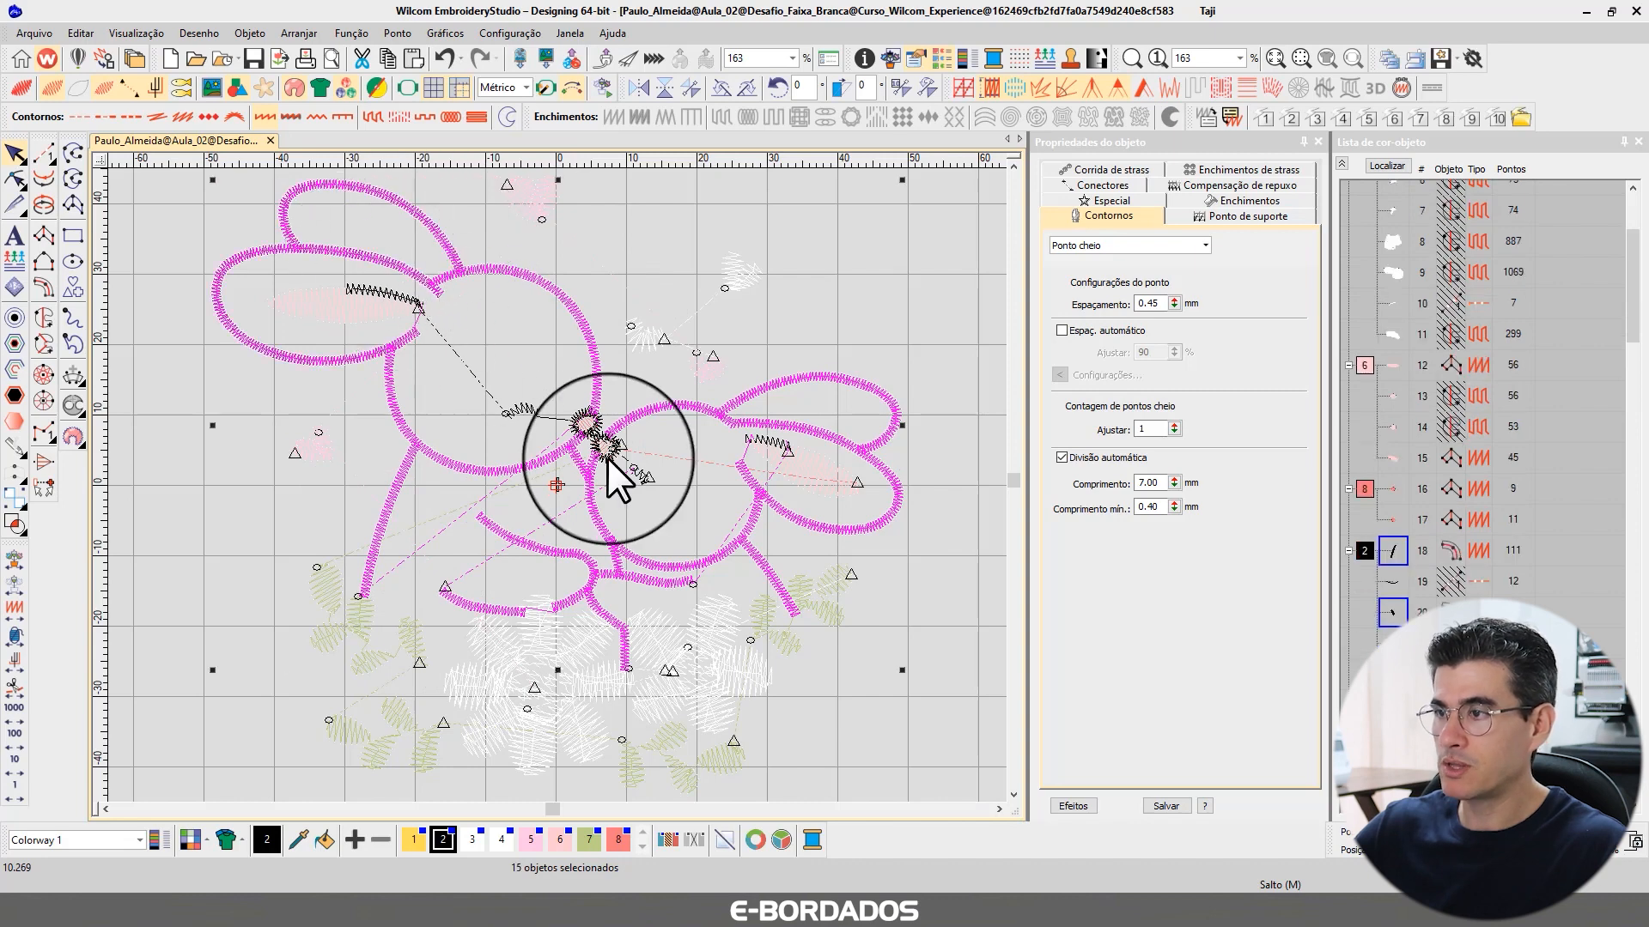
Add the nose outlines of both rabbits to the selection and show the selection's fill properties.
left_click(592, 418, "ctrl")
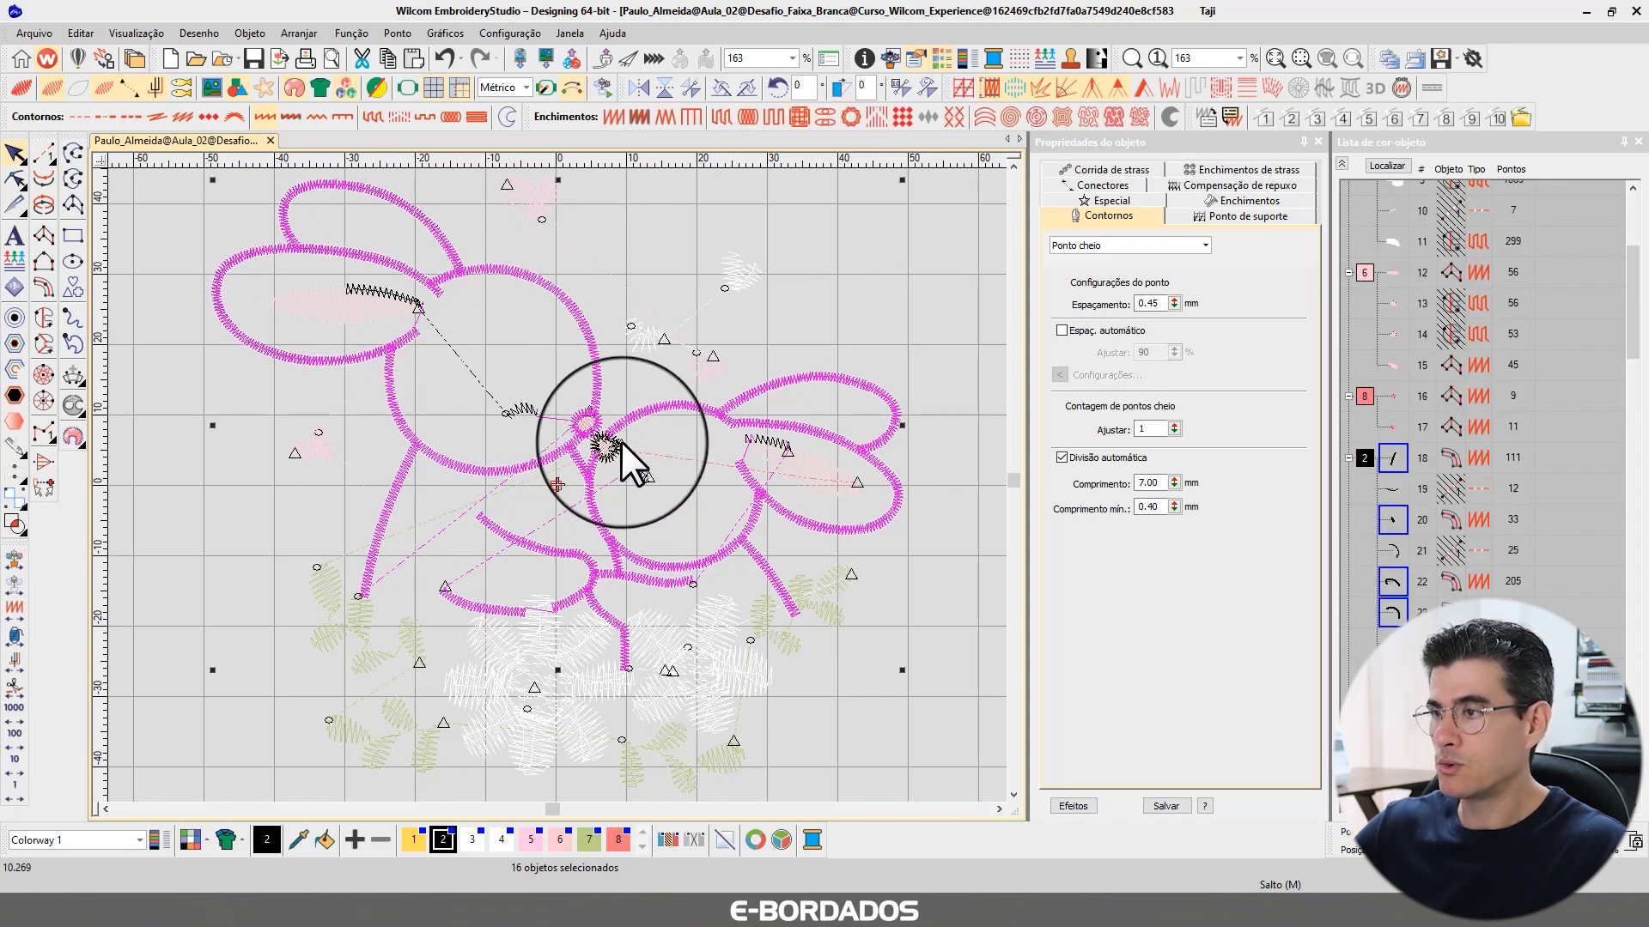
left_click(621, 442, "ctrl")
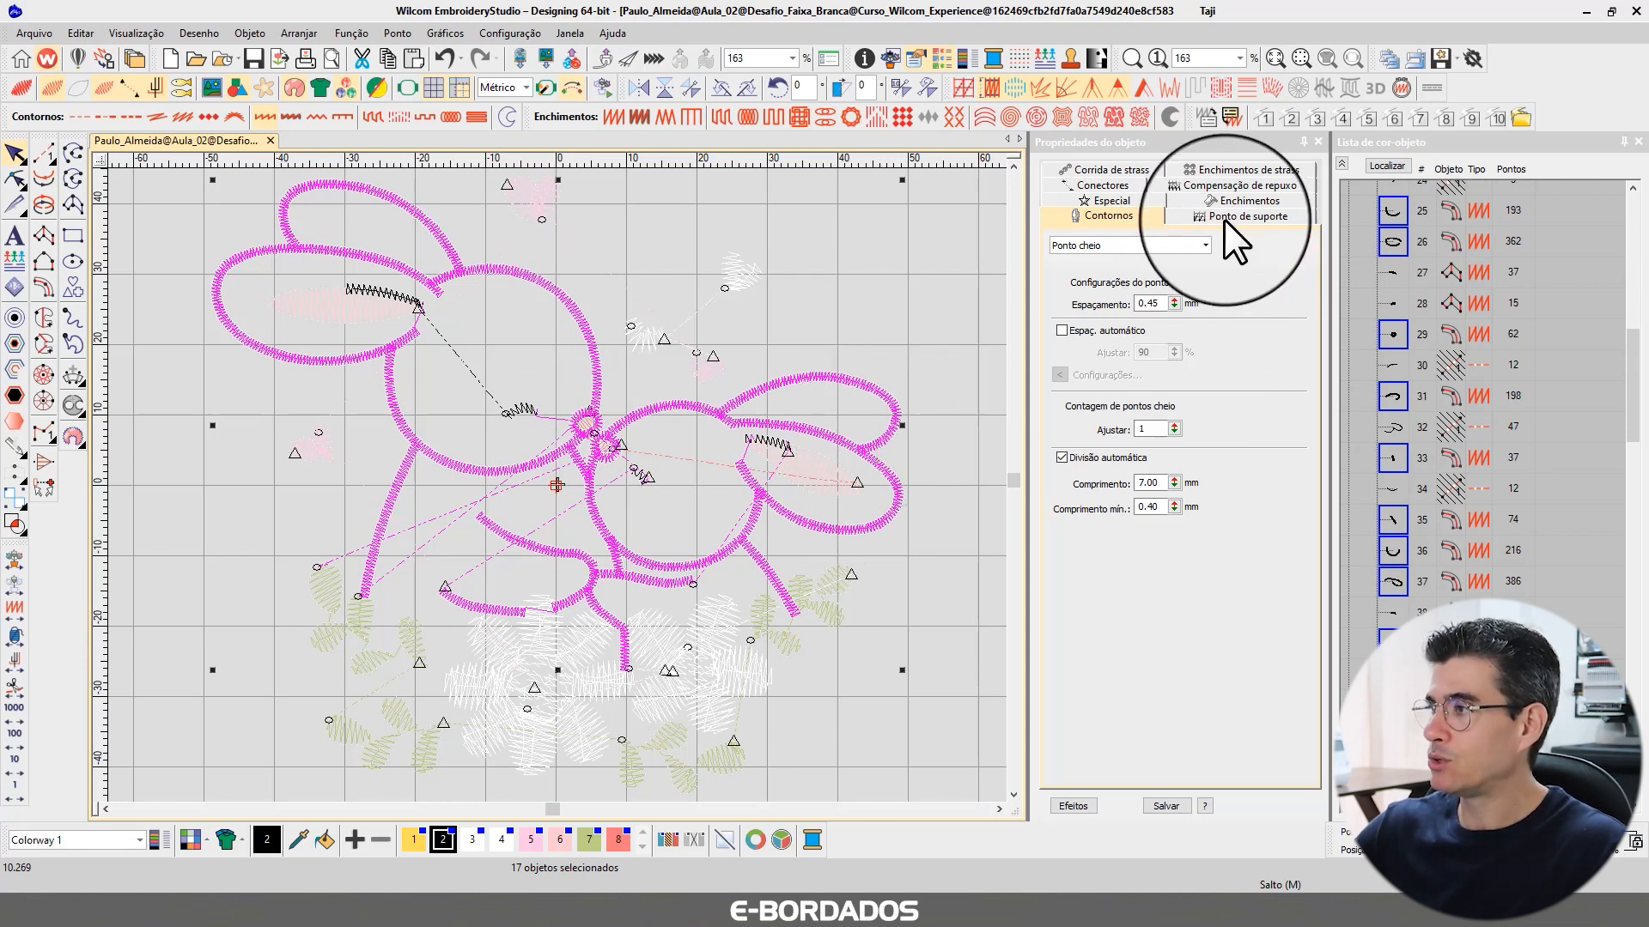
left_click(1244, 203)
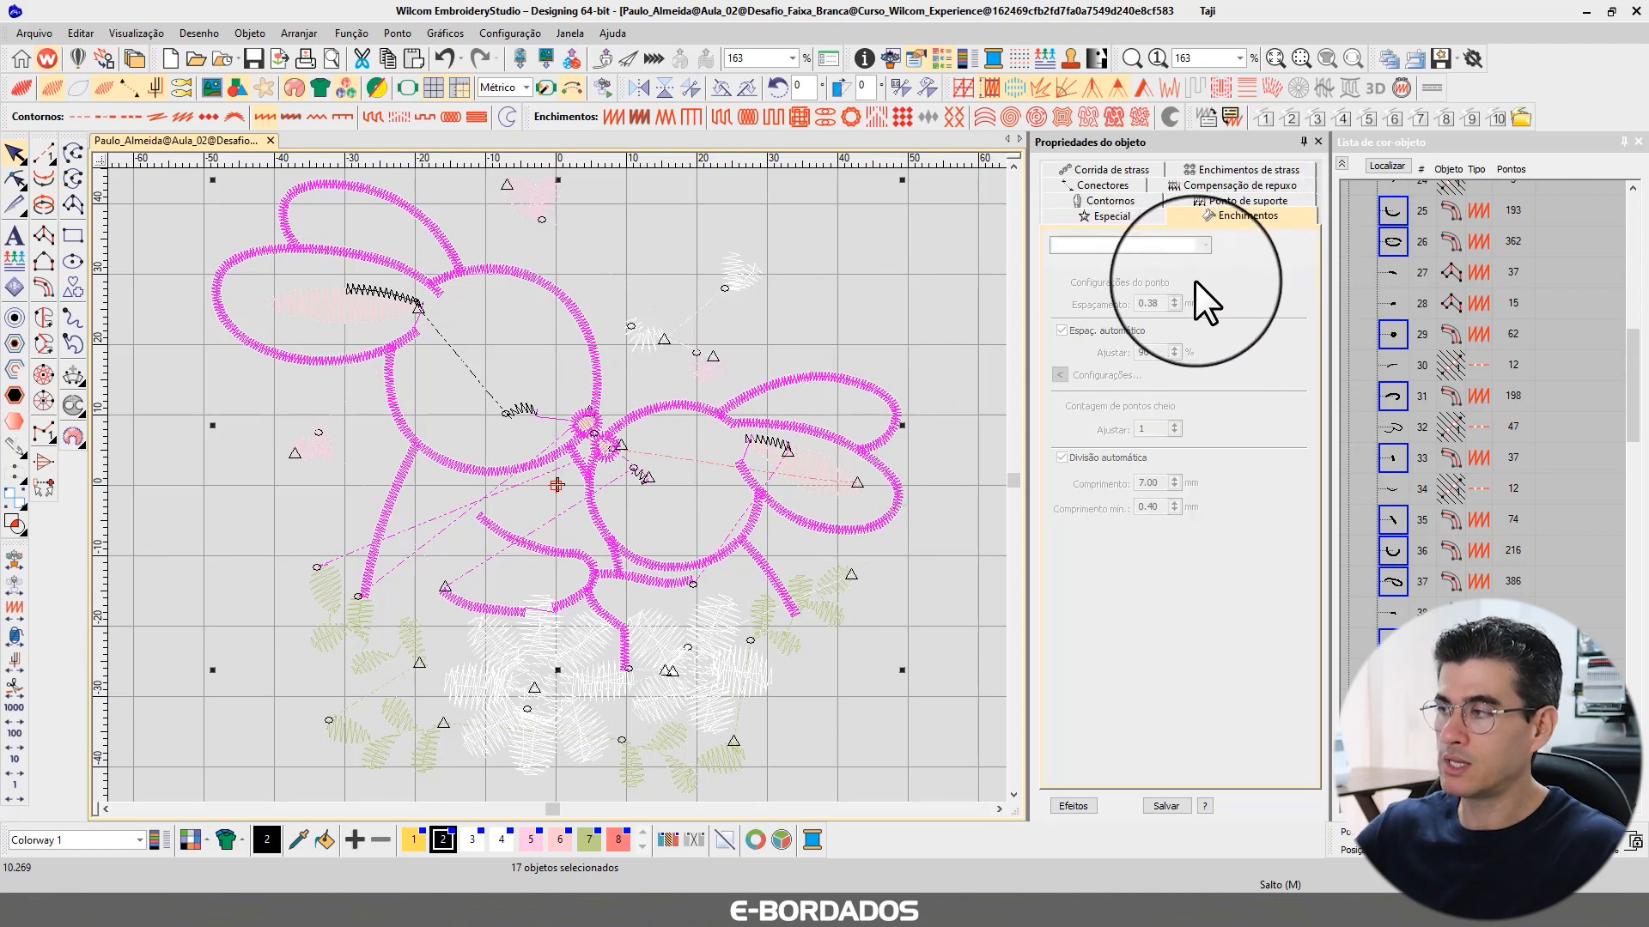